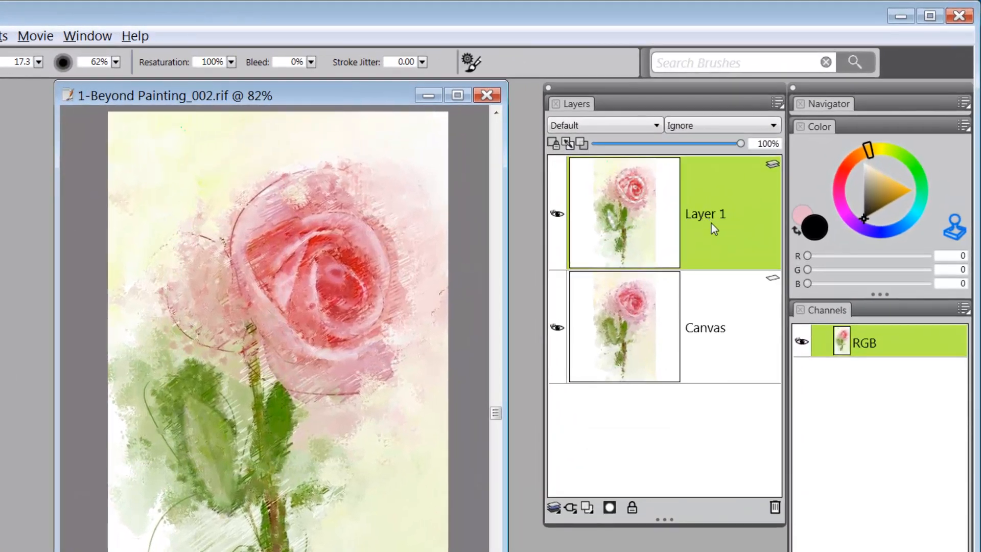
Step: Rename Layer 1 as Adjust Colors and lock it
{"action": "right_click", "coordinate": [707, 214]}
{"action": "left_click", "coordinate": [660, 231]}
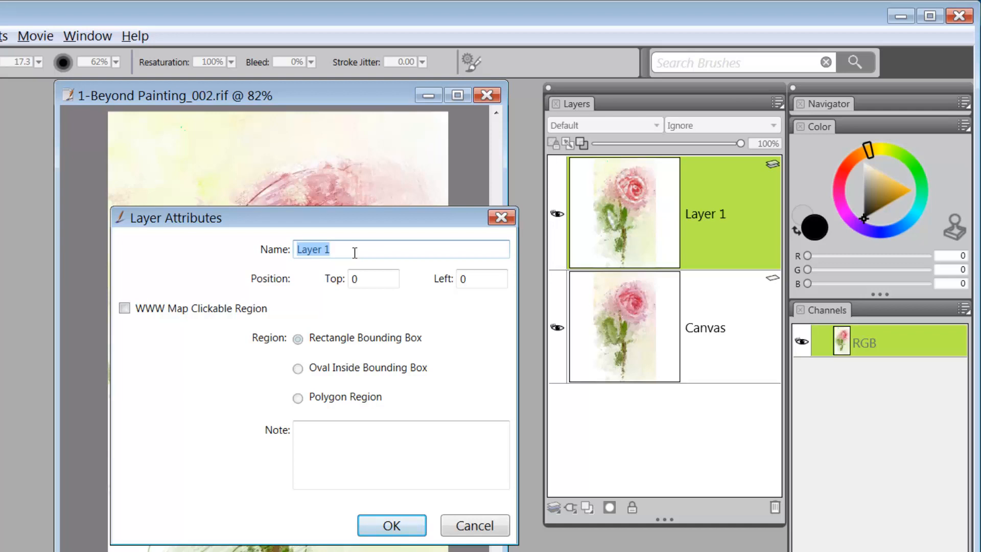
{"action": "type", "text": "Adjust Colors"}
{"action": "left_click", "coordinate": [393, 527]}
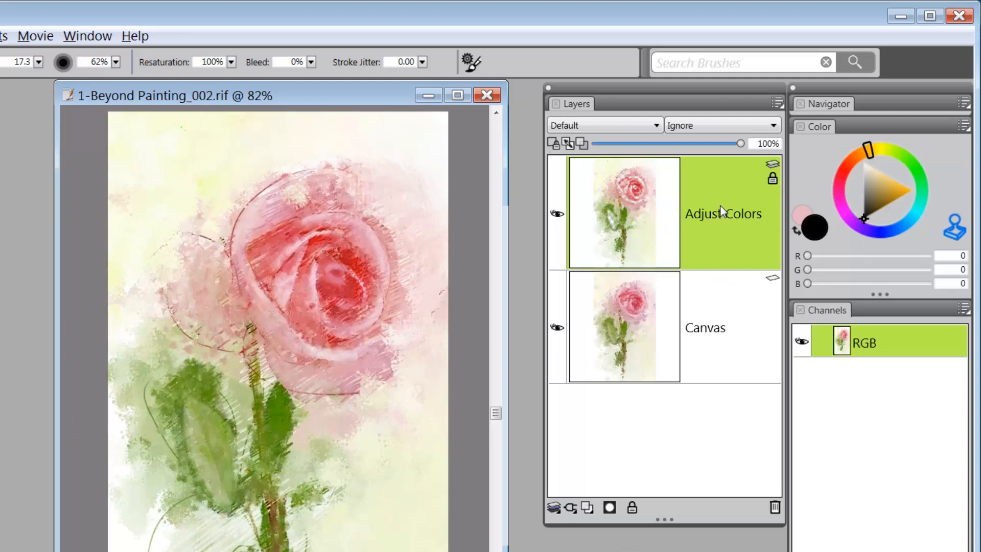
Step: Copy the entire Canvas image and paste it as a new layer above Adjust Colors
{"action": "left_click", "coordinate": [704, 333]}
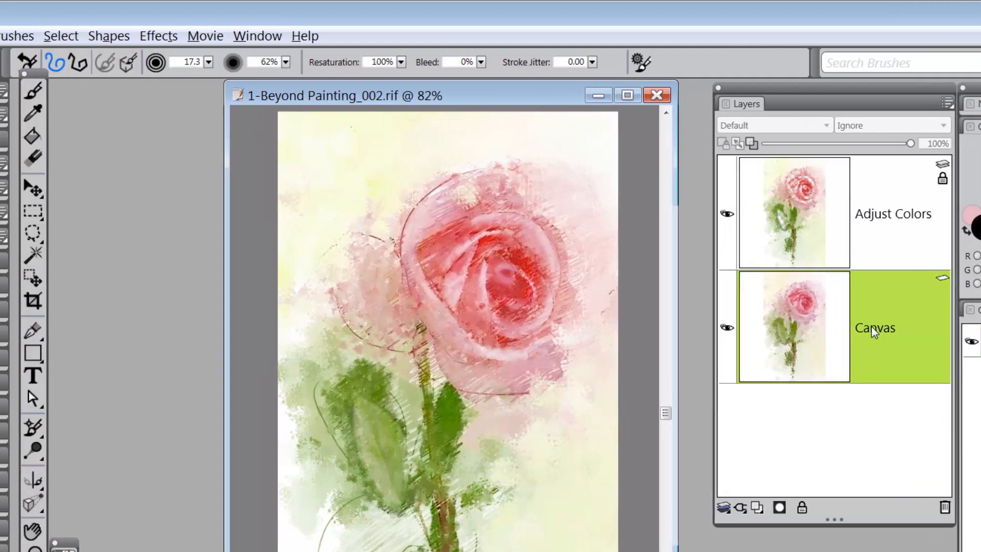
{"action": "left_click", "coordinate": [39, 189]}
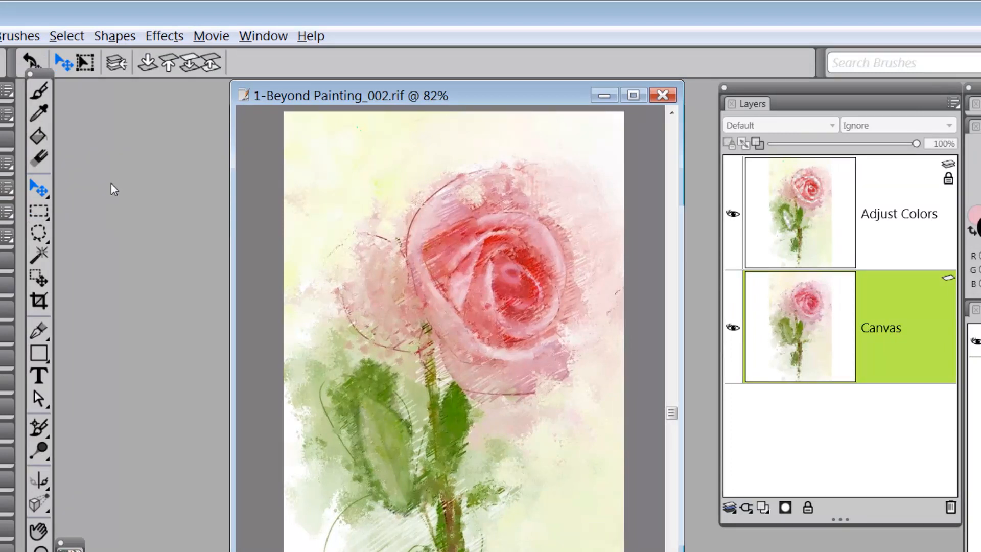
{"action": "key", "text": "ctrl+a"}
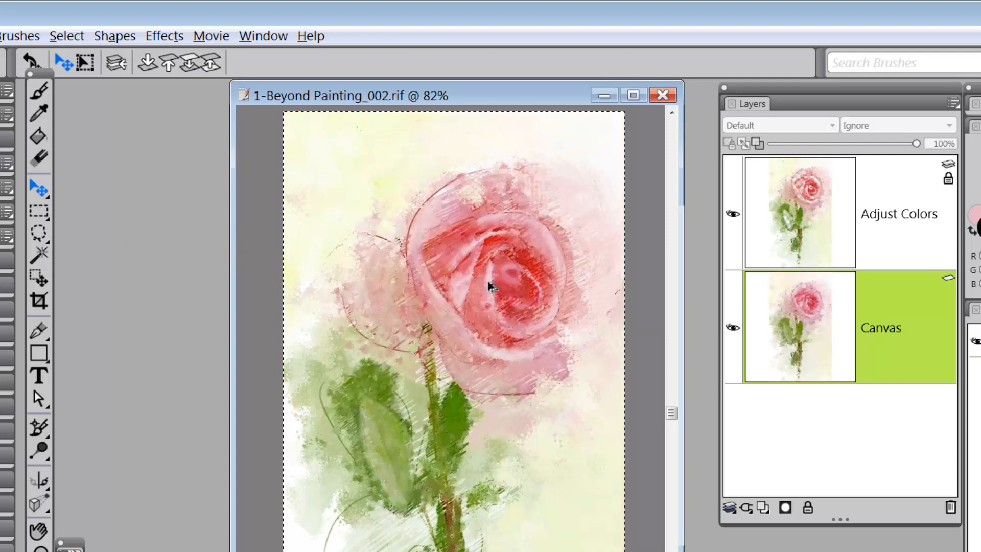
{"action": "key", "text": "ctrl+v"}
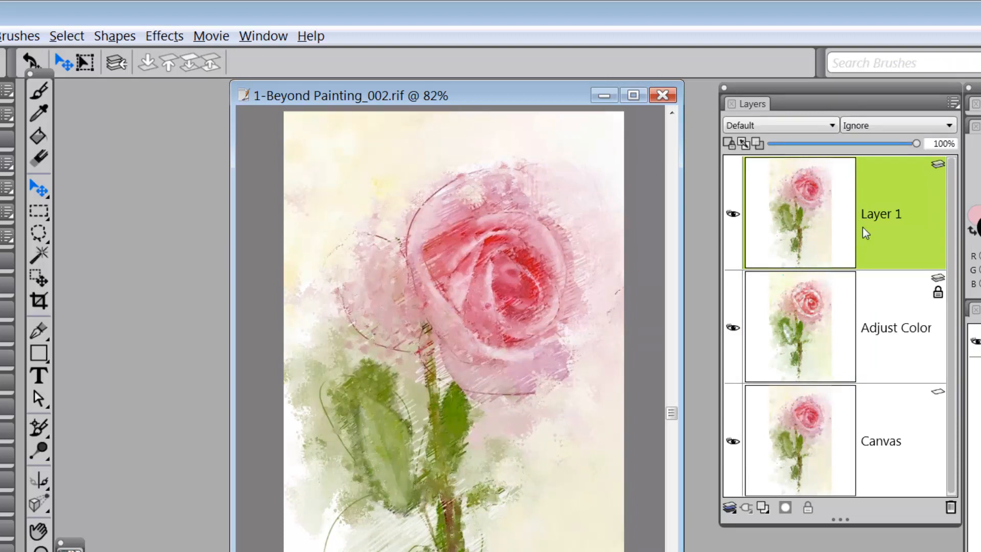
Step: Rename the newly pasted layer as Adjust Selected Colors
{"action": "right_click", "coordinate": [899, 213]}
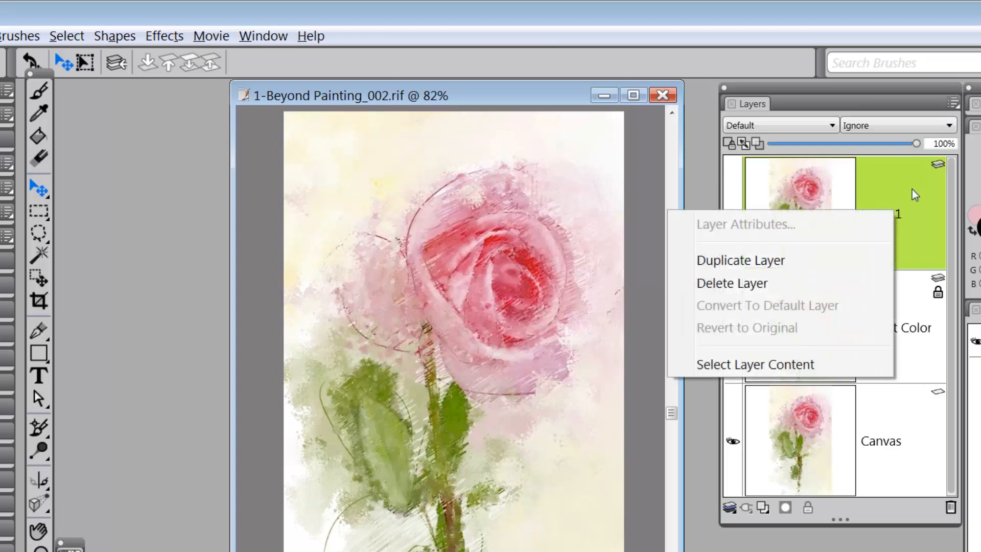
{"action": "left_click", "coordinate": [911, 189]}
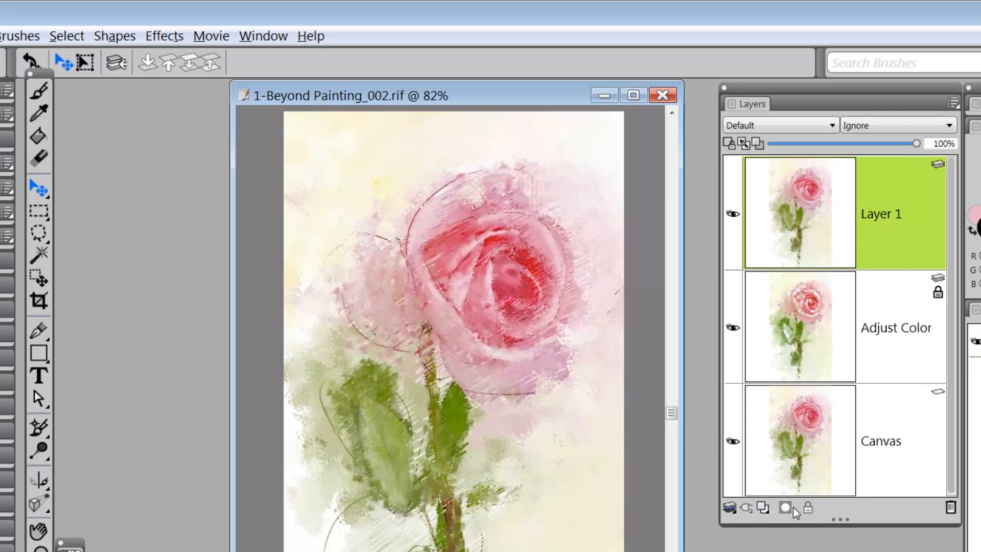
{"action": "left_click", "coordinate": [903, 331]}
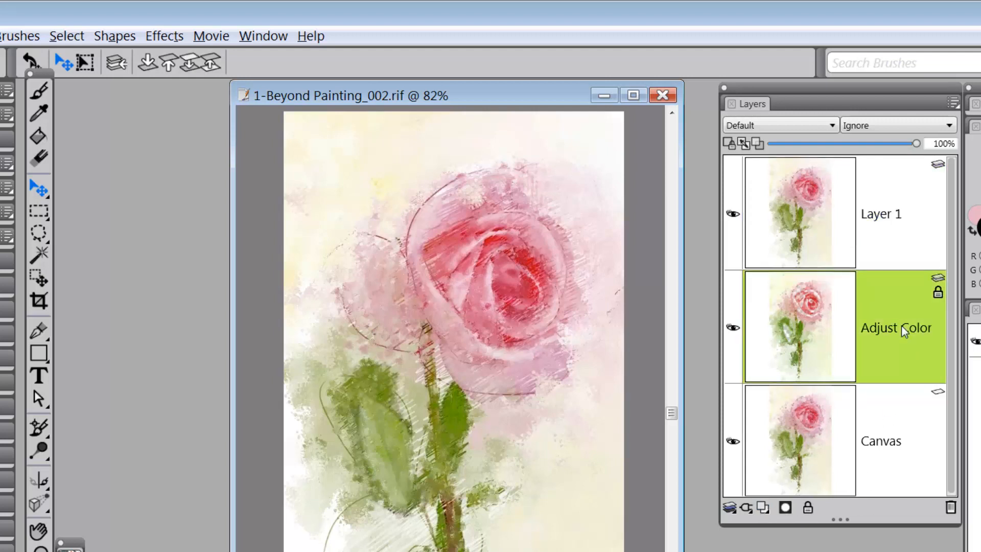
{"action": "left_click", "coordinate": [898, 217]}
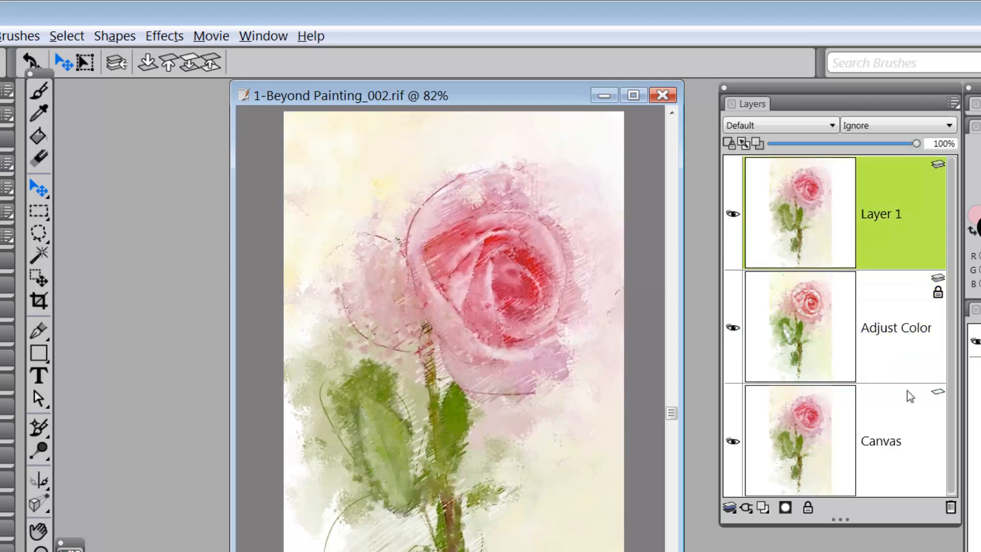
{"action": "right_click", "coordinate": [885, 222]}
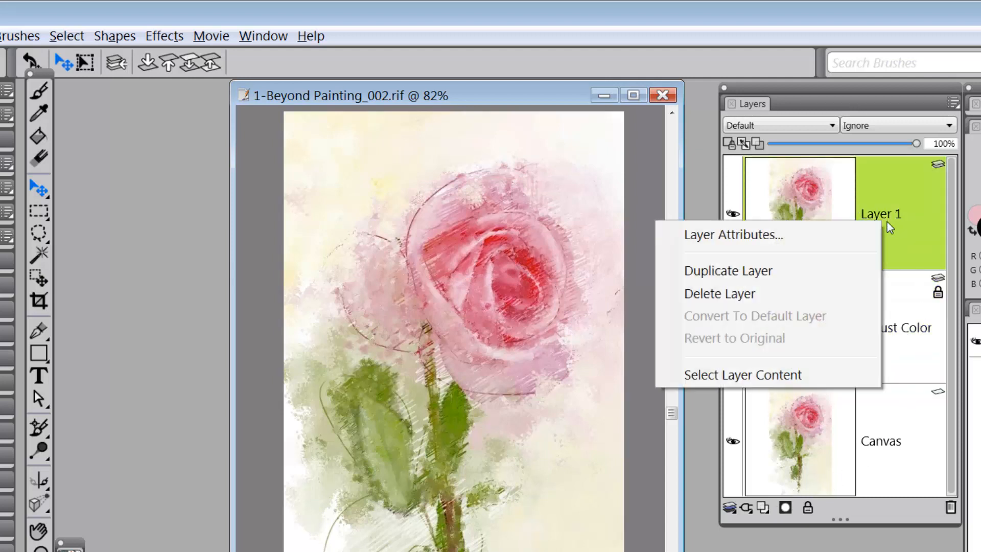
{"action": "left_click", "coordinate": [842, 231]}
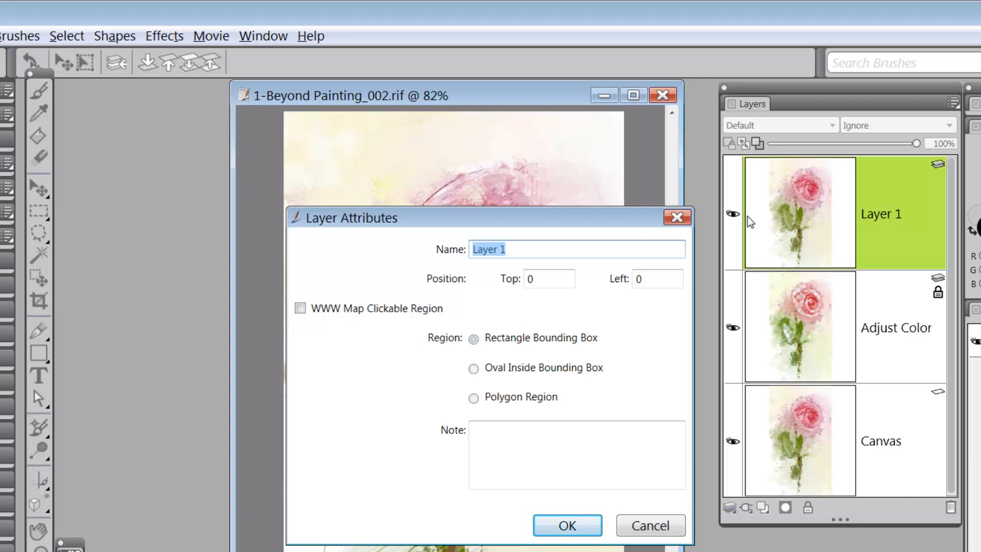
{"action": "type", "text": "Adjust Selected "}
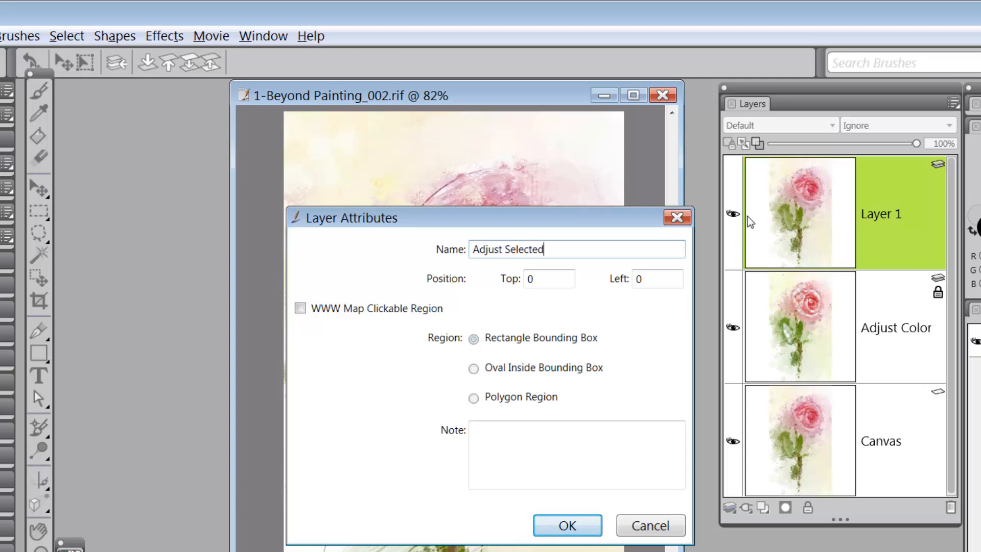
{"action": "type", "text": "Colors"}
{"action": "left_click", "coordinate": [567, 525]}
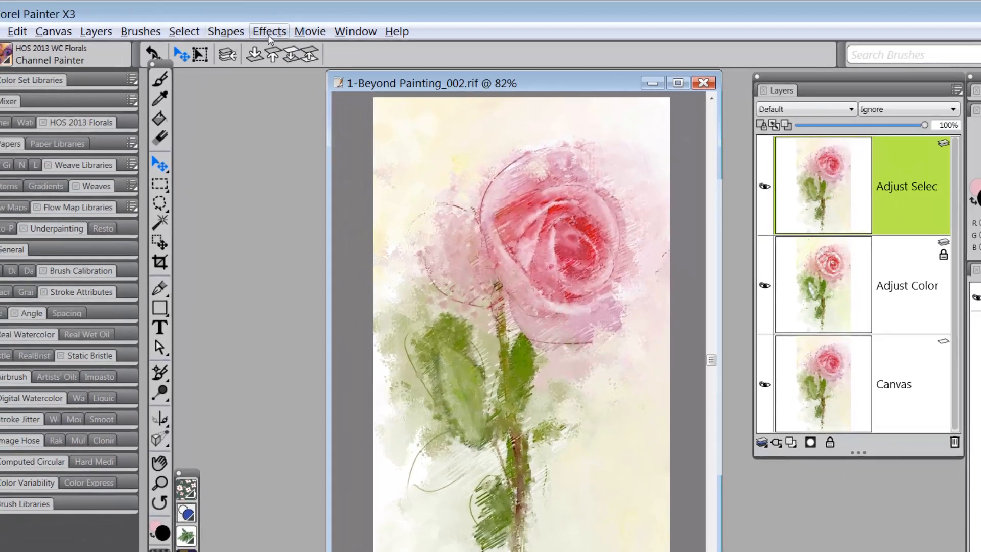
Step: Open the Adjust Selected Colors tonal effect for the top layer and move its dialog clear of the painting
{"action": "left_click", "coordinate": [268, 36]}
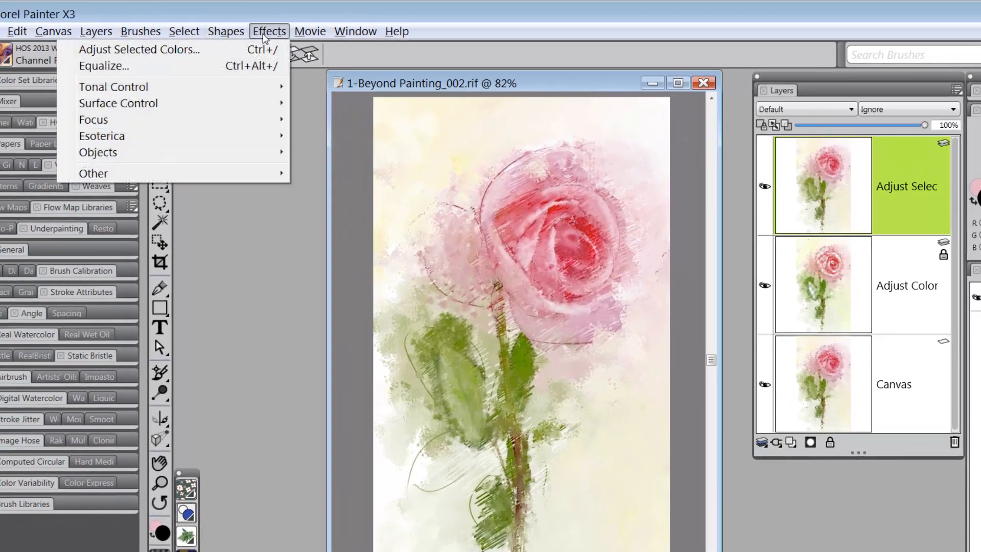
{"action": "mouse_move", "coordinate": [217, 88]}
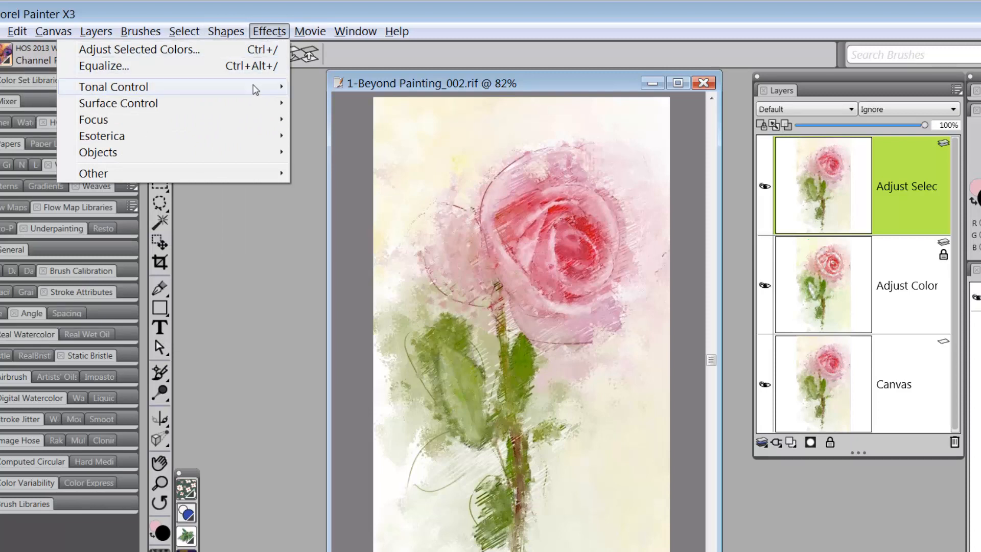
{"action": "mouse_move", "coordinate": [254, 92]}
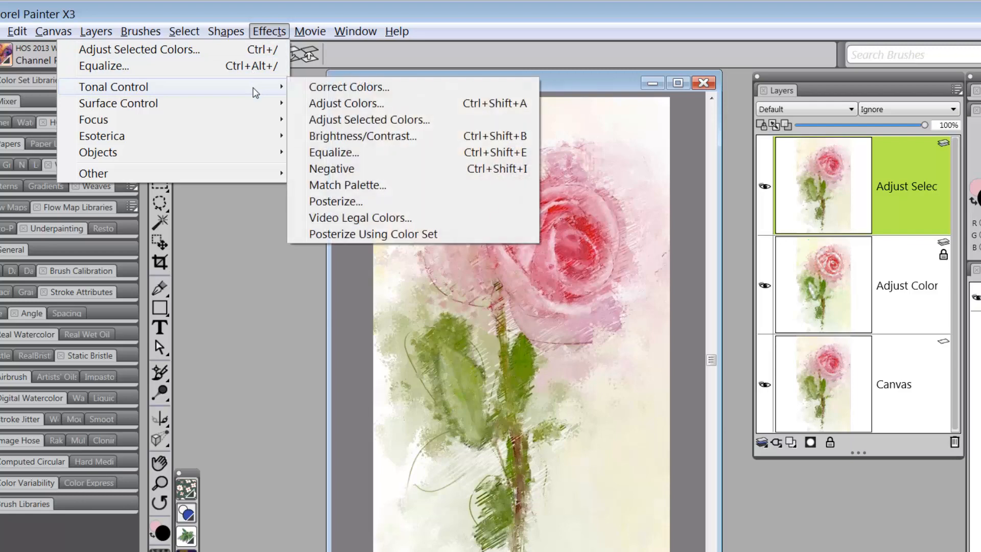
{"action": "left_click", "coordinate": [409, 124]}
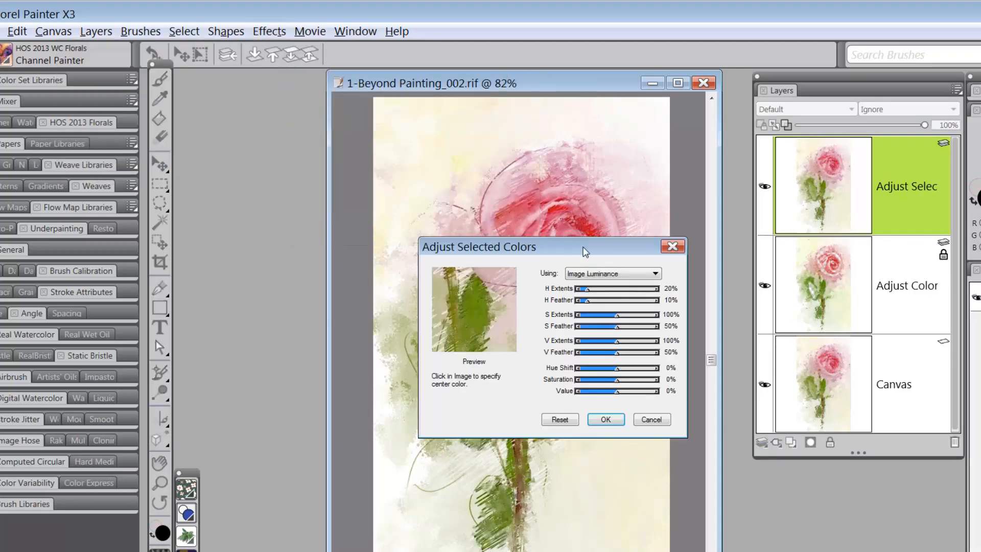
{"action": "left_click_drag", "start_coordinate": [585, 252], "coordinate": [274, 113]}
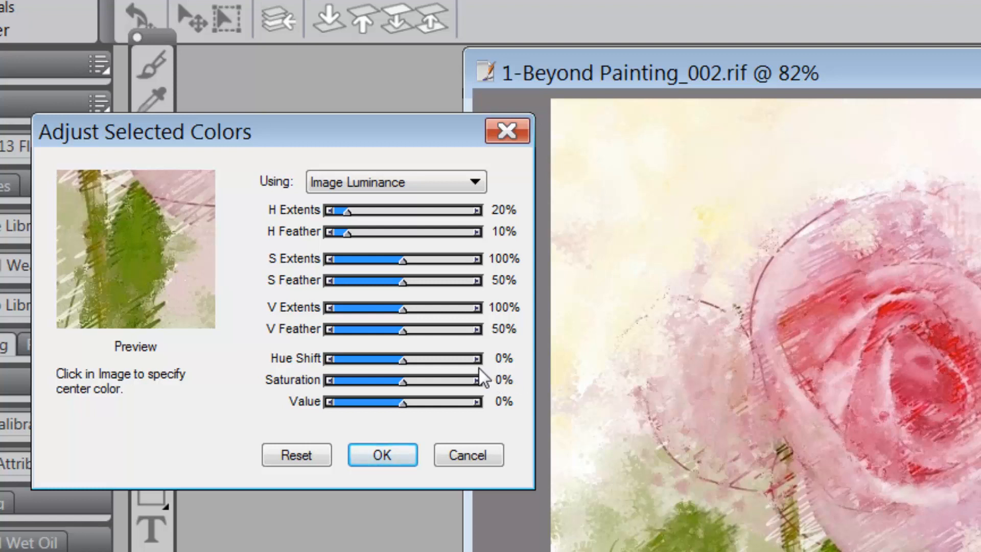
Step: Bring the rose into the effect's preview and base the adjustment on Image Luminance
{"action": "left_click_drag", "start_coordinate": [199, 221], "coordinate": [178, 240]}
{"action": "left_click", "coordinate": [475, 186]}
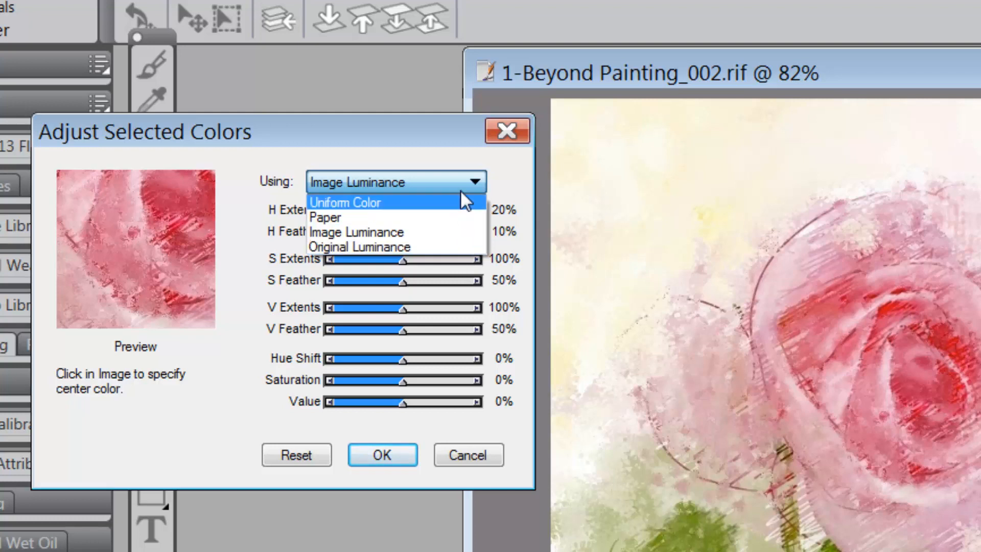
{"action": "left_click", "coordinate": [434, 231]}
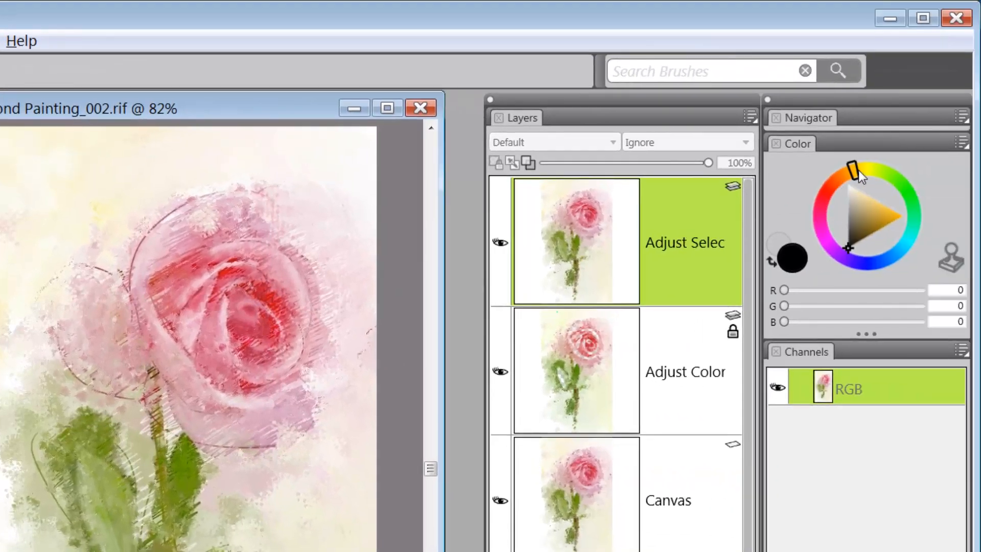
Step: Sample a bright red inside the rose bloom as the center color for the adjustment
{"action": "left_click_drag", "start_coordinate": [854, 170], "coordinate": [828, 195]}
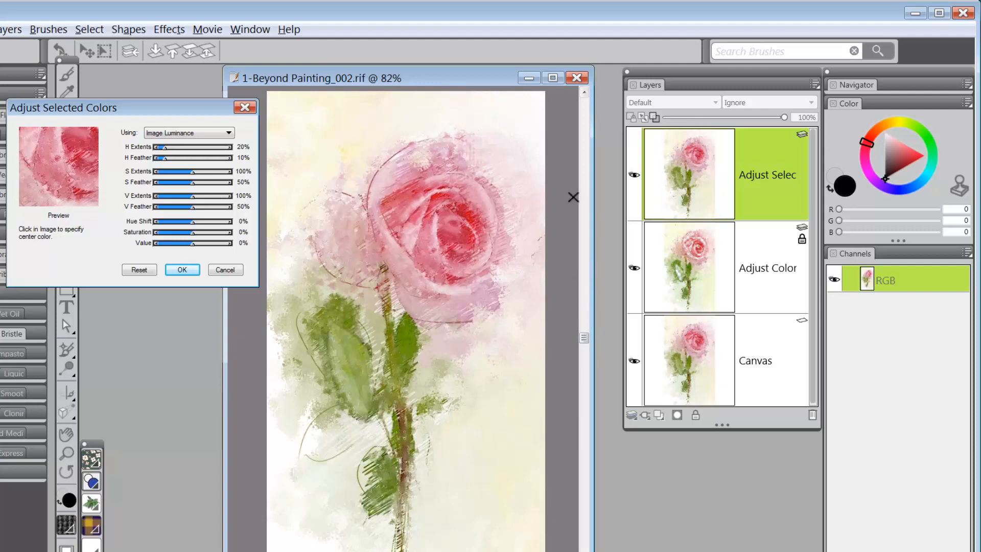
{"action": "left_click", "coordinate": [569, 153]}
{"action": "scroll", "coordinate": [576, 276], "scroll_direction": "up", "scroll_amount": 5}
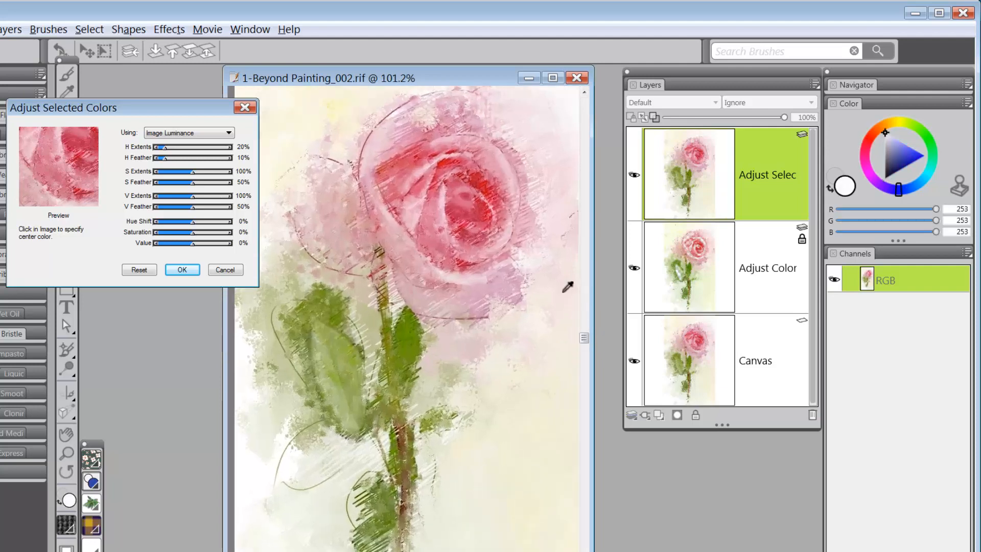
{"action": "scroll", "coordinate": [568, 286], "scroll_direction": "down", "scroll_amount": 1}
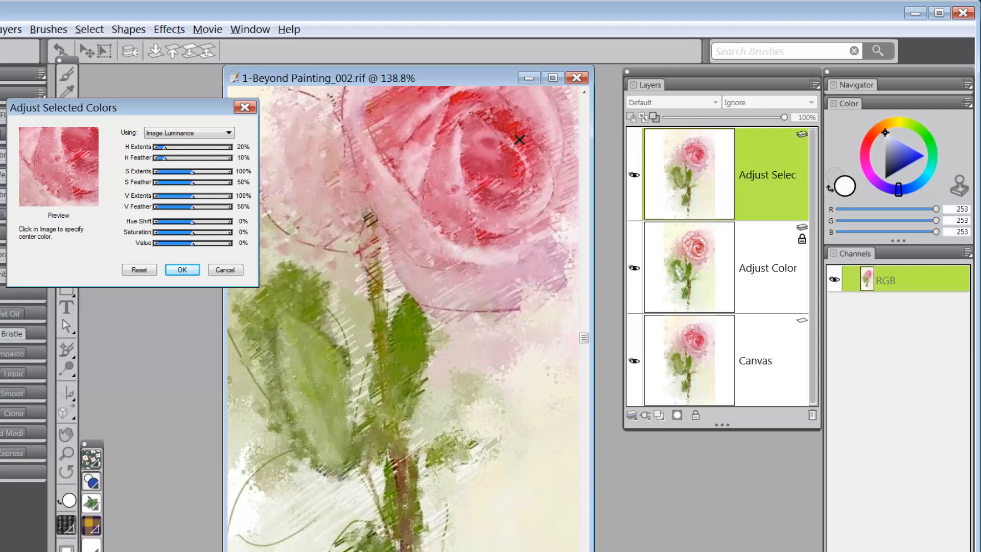
{"action": "left_click", "coordinate": [516, 143]}
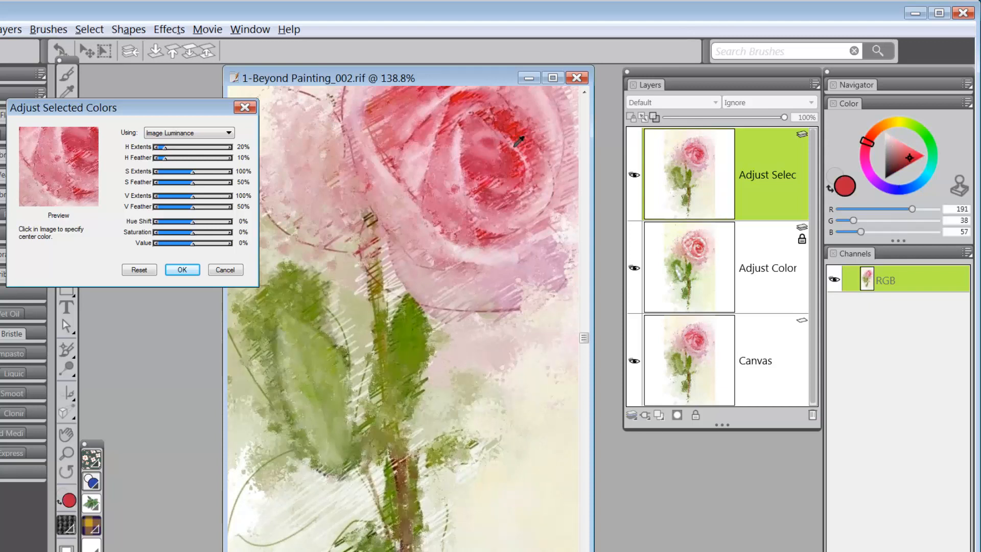
{"action": "left_click", "coordinate": [518, 141]}
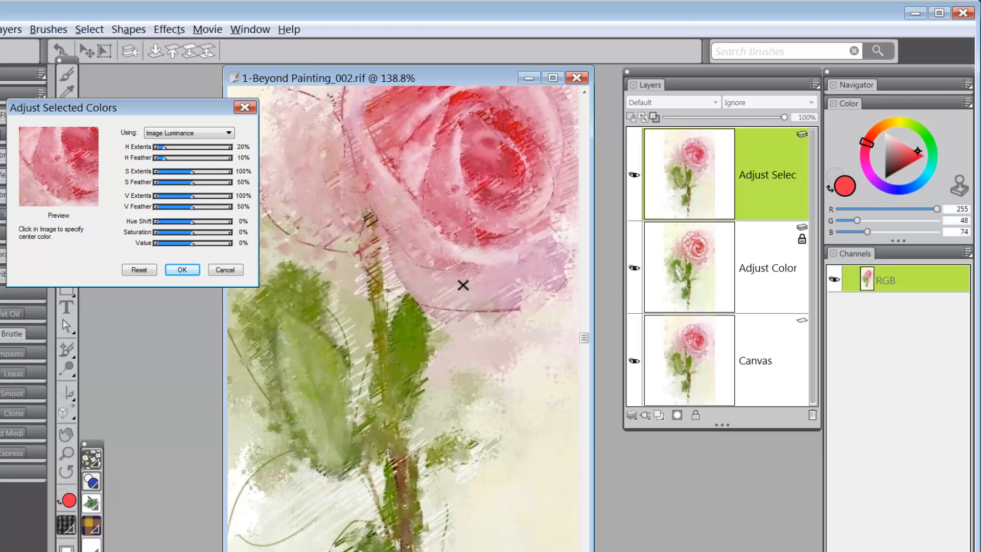
Step: Set the Hue Shift to 14% while checking different parts of the rose in the effect's preview
{"action": "scroll", "coordinate": [463, 285], "scroll_direction": "up", "scroll_amount": 3}
{"action": "scroll", "coordinate": [460, 285], "scroll_direction": "down", "scroll_amount": 7}
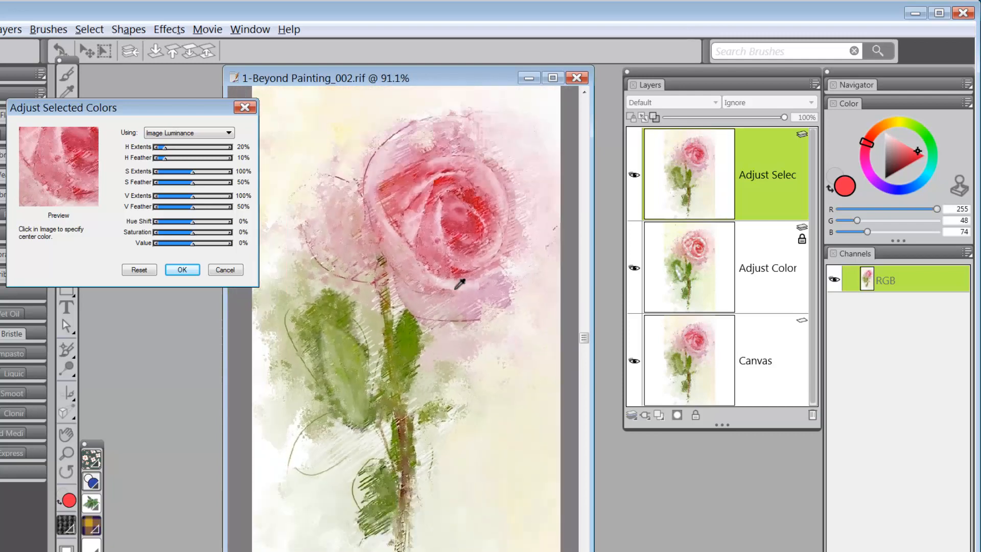
{"action": "scroll", "coordinate": [459, 282], "scroll_direction": "down", "scroll_amount": 2}
{"action": "scroll", "coordinate": [458, 282], "scroll_direction": "up", "scroll_amount": 2}
{"action": "scroll", "coordinate": [455, 280], "scroll_direction": "down", "scroll_amount": 1}
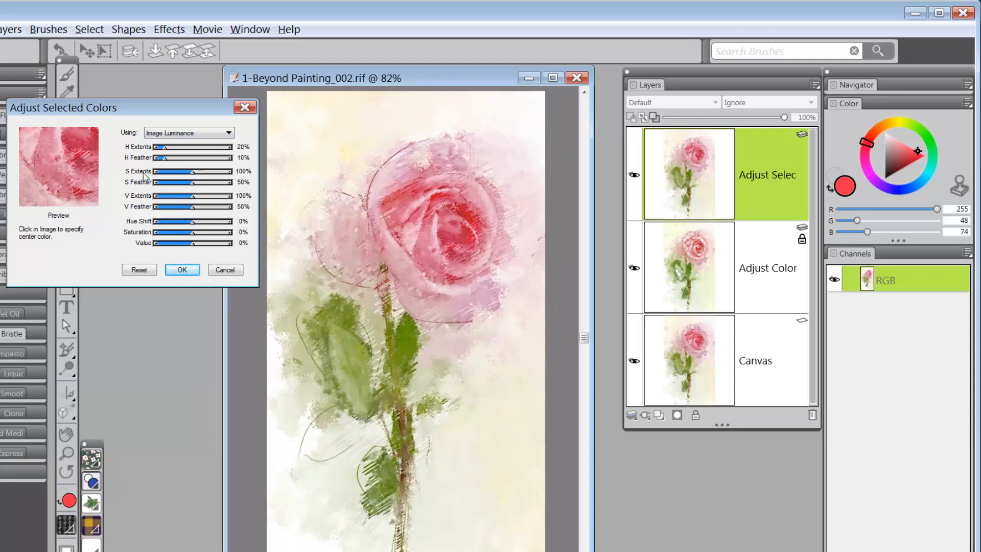
{"action": "left_click_drag", "start_coordinate": [89, 162], "coordinate": [69, 199]}
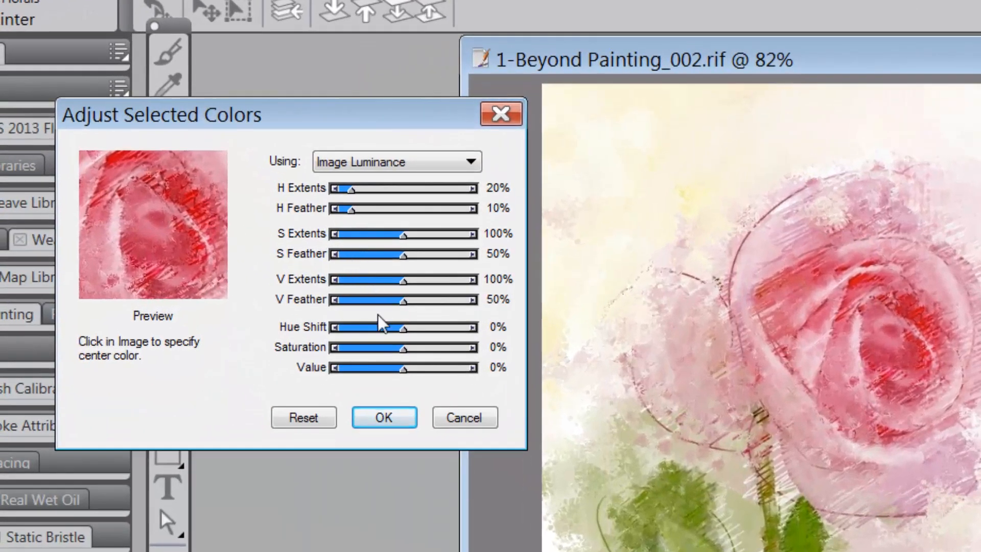
{"action": "left_click", "coordinate": [420, 328]}
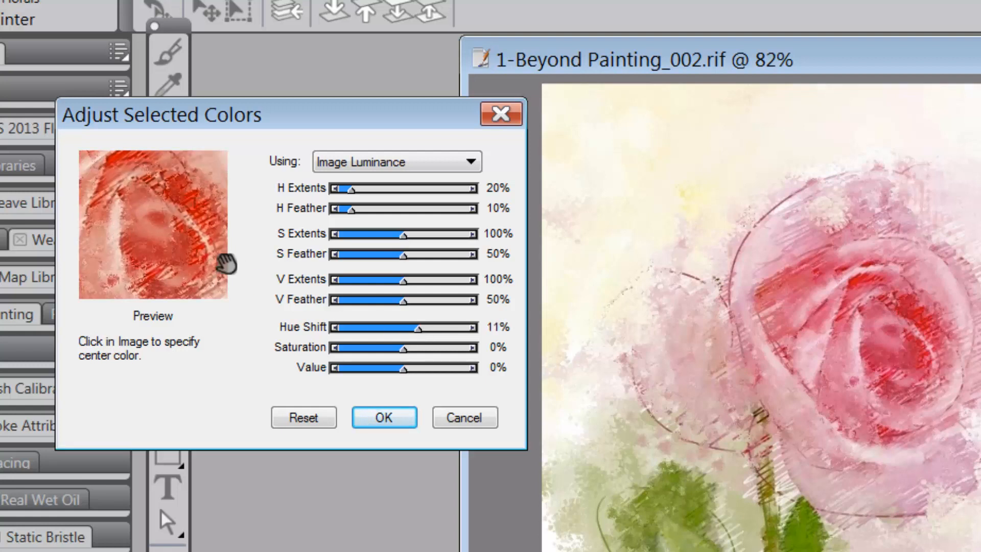
{"action": "mouse_move", "coordinate": [225, 263]}
{"action": "left_mouse_down"}
{"action": "mouse_move", "coordinate": [212, 240]}
{"action": "mouse_move", "coordinate": [211, 260]}
{"action": "mouse_move", "coordinate": [183, 237]}
{"action": "mouse_move", "coordinate": [188, 197]}
{"action": "mouse_move", "coordinate": [160, 252]}
{"action": "mouse_move", "coordinate": [182, 222]}
{"action": "mouse_move", "coordinate": [171, 237]}
{"action": "mouse_move", "coordinate": [116, 224]}
{"action": "mouse_move", "coordinate": [140, 228]}
{"action": "mouse_move", "coordinate": [204, 309]}
{"action": "mouse_move", "coordinate": [172, 231]}
{"action": "mouse_move", "coordinate": [188, 272]}
{"action": "left_mouse_up"}
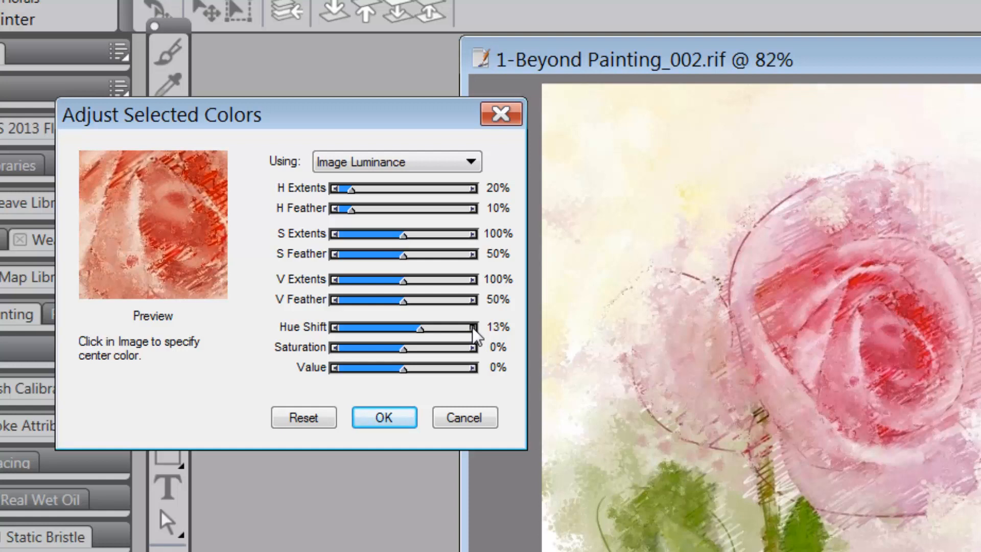
{"action": "left_click", "coordinate": [473, 328]}
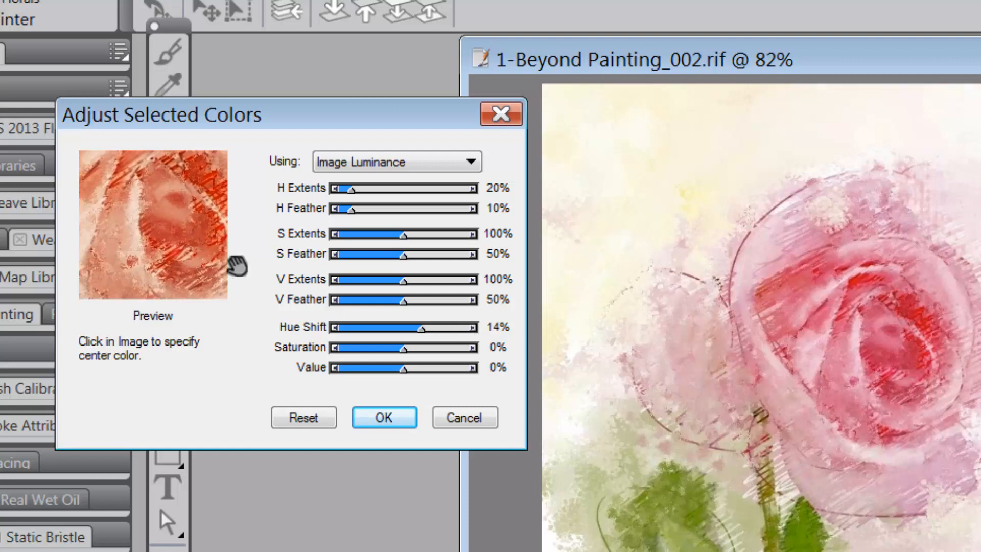
{"action": "mouse_move", "coordinate": [220, 268]}
{"action": "left_mouse_down"}
{"action": "mouse_move", "coordinate": [205, 286]}
{"action": "mouse_move", "coordinate": [191, 253]}
{"action": "mouse_move", "coordinate": [195, 293]}
{"action": "mouse_move", "coordinate": [204, 223]}
{"action": "mouse_move", "coordinate": [186, 256]}
{"action": "mouse_move", "coordinate": [200, 234]}
{"action": "mouse_move", "coordinate": [195, 278]}
{"action": "mouse_move", "coordinate": [192, 234]}
{"action": "mouse_move", "coordinate": [158, 262]}
{"action": "mouse_move", "coordinate": [177, 262]}
{"action": "mouse_move", "coordinate": [161, 222]}
{"action": "mouse_move", "coordinate": [192, 219]}
{"action": "mouse_move", "coordinate": [187, 274]}
{"action": "mouse_move", "coordinate": [158, 252]}
{"action": "mouse_move", "coordinate": [179, 267]}
{"action": "mouse_move", "coordinate": [168, 281]}
{"action": "mouse_move", "coordinate": [188, 273]}
{"action": "mouse_move", "coordinate": [212, 299]}
{"action": "mouse_move", "coordinate": [179, 271]}
{"action": "mouse_move", "coordinate": [168, 226]}
{"action": "mouse_move", "coordinate": [213, 280]}
{"action": "mouse_move", "coordinate": [216, 223]}
{"action": "mouse_move", "coordinate": [198, 267]}
{"action": "mouse_move", "coordinate": [228, 258]}
{"action": "mouse_move", "coordinate": [193, 286]}
{"action": "left_mouse_up"}
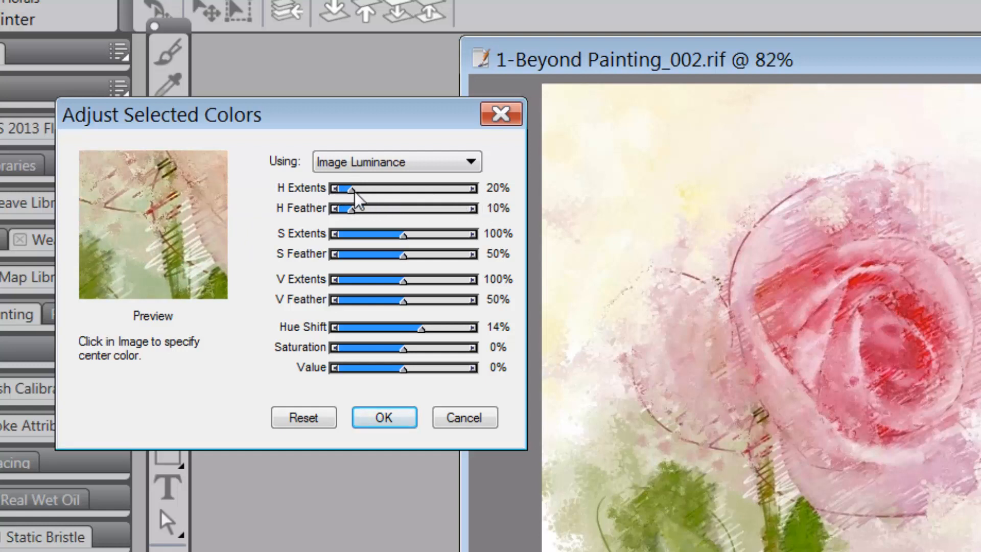
Step: Reduce H Extents to 5% and check the leaves in the effect's preview
{"action": "left_click_drag", "start_coordinate": [355, 193], "coordinate": [333, 192]}
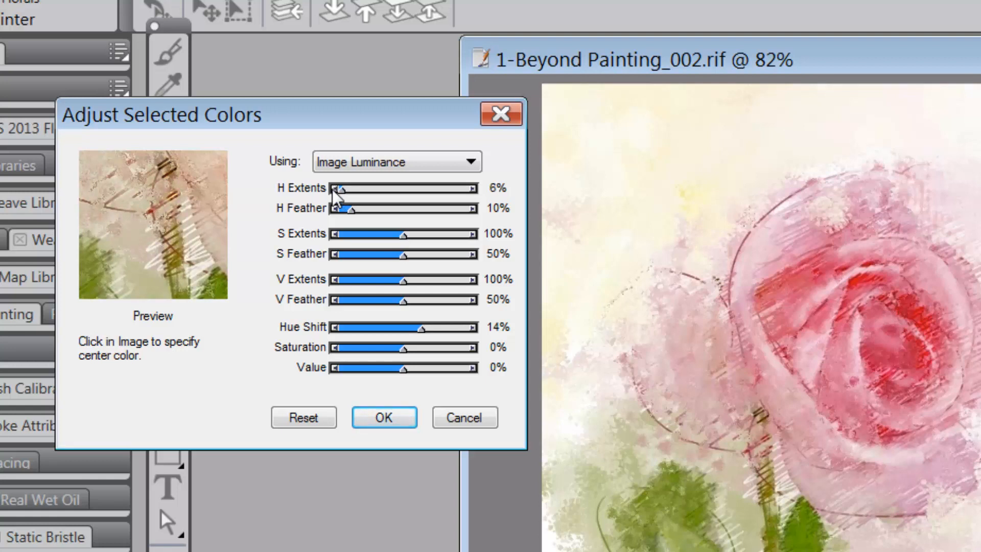
{"action": "mouse_move", "coordinate": [204, 212]}
{"action": "left_mouse_down"}
{"action": "mouse_move", "coordinate": [212, 268]}
{"action": "mouse_move", "coordinate": [203, 220]}
{"action": "mouse_move", "coordinate": [212, 253]}
{"action": "mouse_move", "coordinate": [223, 226]}
{"action": "mouse_move", "coordinate": [183, 278]}
{"action": "mouse_move", "coordinate": [175, 223]}
{"action": "mouse_move", "coordinate": [191, 208]}
{"action": "mouse_move", "coordinate": [115, 267]}
{"action": "mouse_move", "coordinate": [204, 241]}
{"action": "mouse_move", "coordinate": [170, 302]}
{"action": "mouse_move", "coordinate": [175, 271]}
{"action": "mouse_move", "coordinate": [191, 265]}
{"action": "mouse_move", "coordinate": [174, 307]}
{"action": "mouse_move", "coordinate": [204, 212]}
{"action": "mouse_move", "coordinate": [197, 224]}
{"action": "mouse_move", "coordinate": [214, 227]}
{"action": "mouse_move", "coordinate": [190, 225]}
{"action": "mouse_move", "coordinate": [188, 241]}
{"action": "mouse_move", "coordinate": [176, 243]}
{"action": "left_mouse_up"}
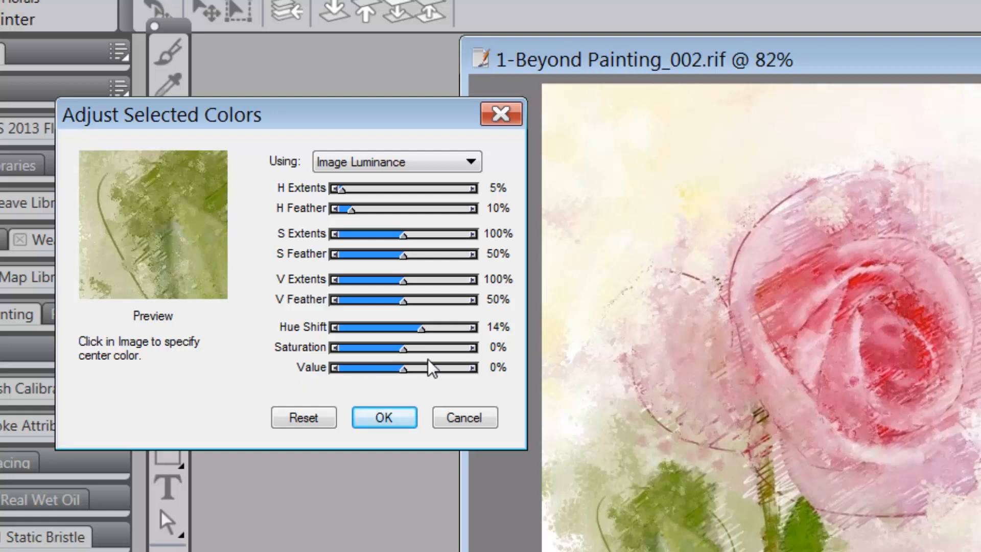
Step: Set Saturation to 20% while checking the rose bloom in the effect's preview
{"action": "left_click_drag", "start_coordinate": [187, 293], "coordinate": [120, 262]}
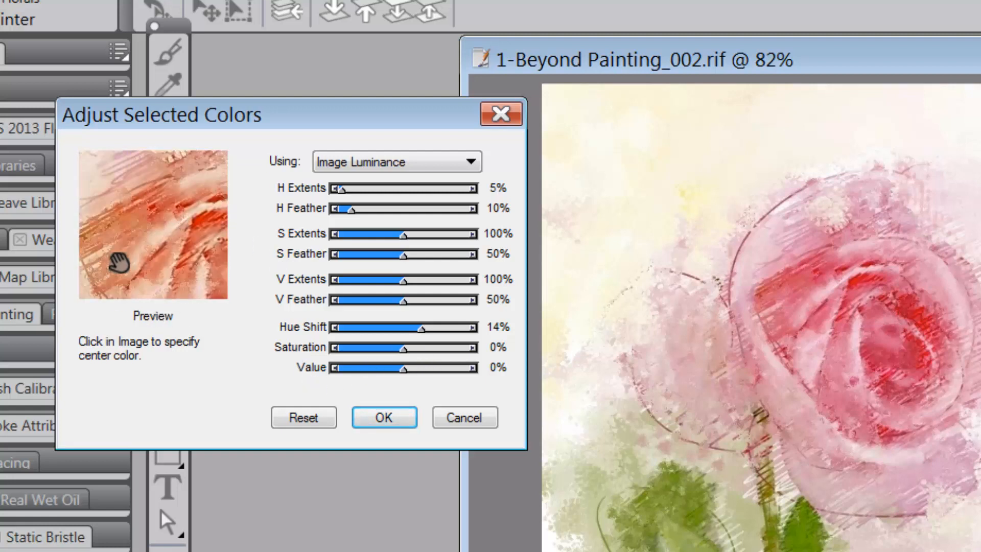
{"action": "left_click", "coordinate": [423, 349]}
{"action": "left_click_drag", "start_coordinate": [423, 350], "coordinate": [415, 352]}
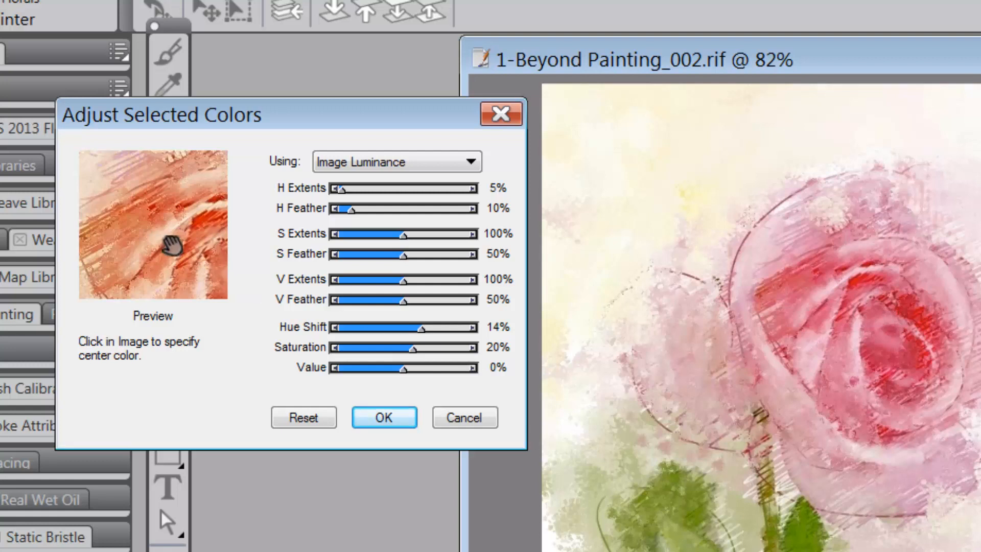
{"action": "left_click_drag", "start_coordinate": [170, 241], "coordinate": [200, 237]}
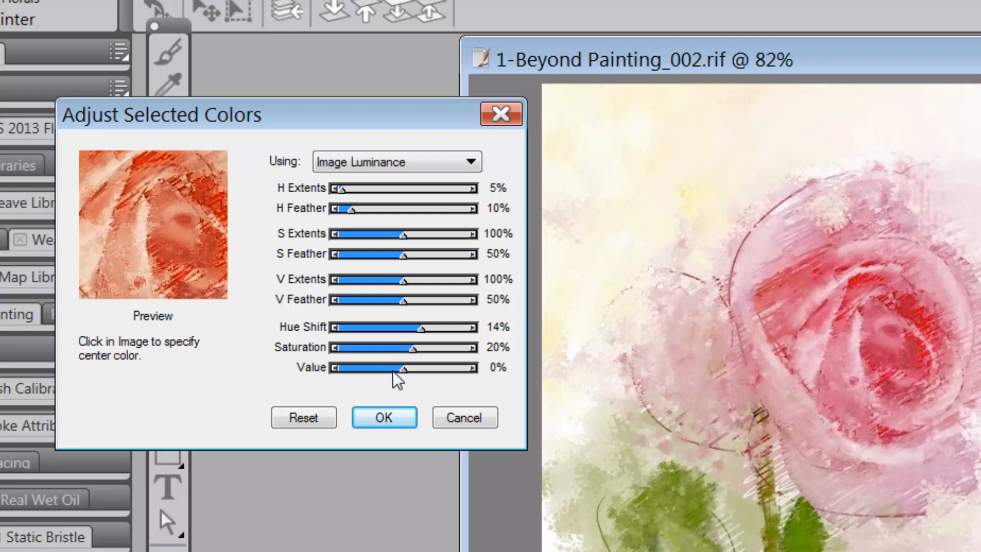
Step: Set Value to -5%, check the bloom in the preview, and apply the color adjustment
{"action": "left_click_drag", "start_coordinate": [393, 371], "coordinate": [402, 371]}
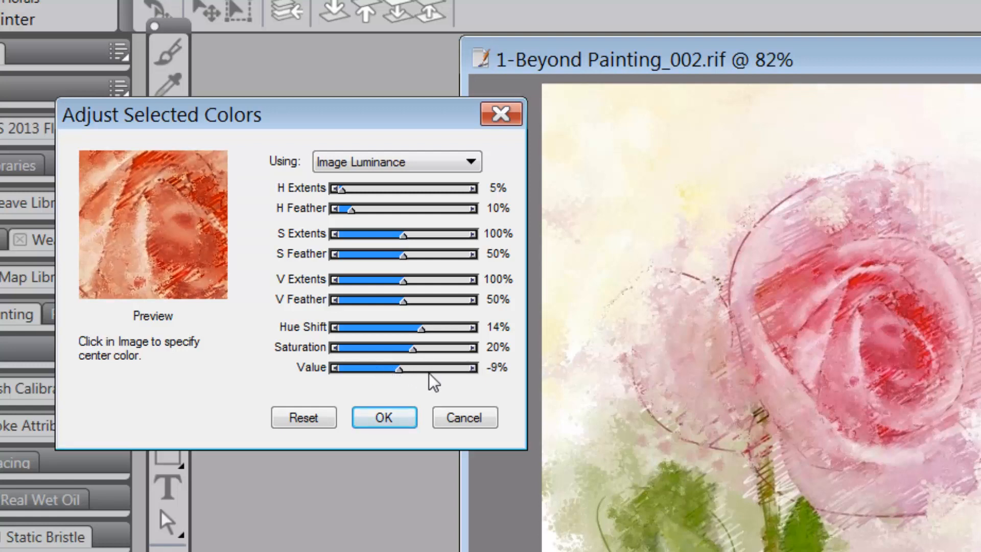
{"action": "left_click", "coordinate": [473, 369]}
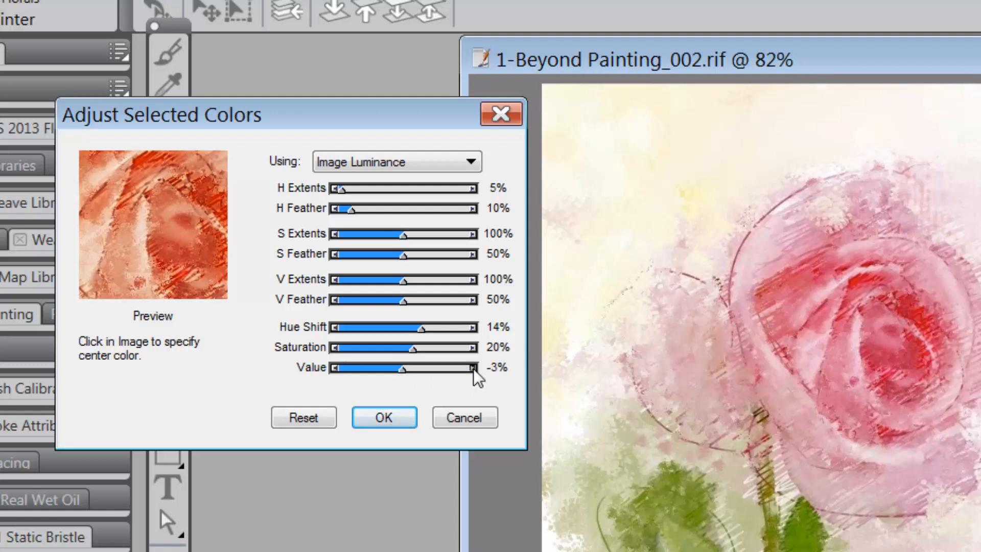
{"action": "left_click", "coordinate": [335, 368]}
{"action": "left_click_drag", "start_coordinate": [208, 215], "coordinate": [175, 252]}
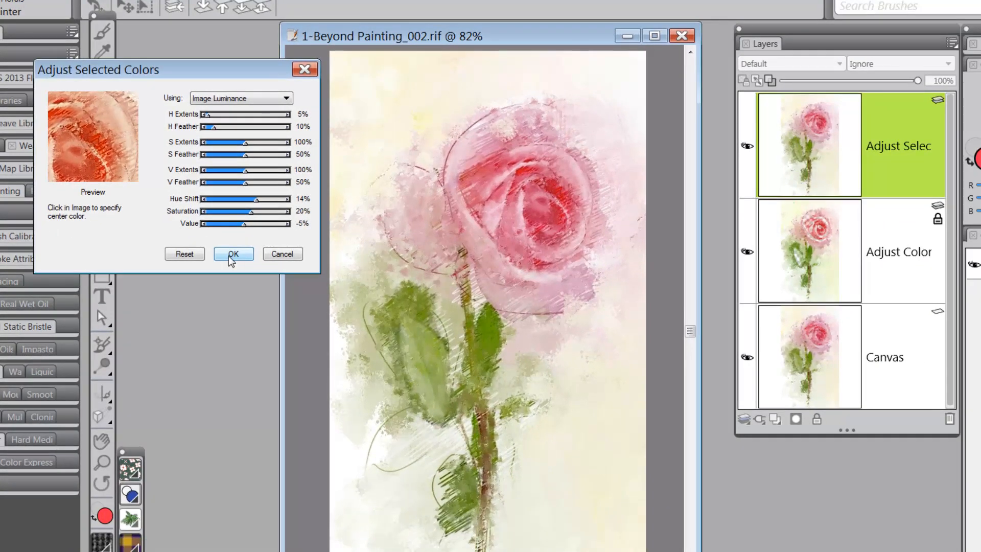
{"action": "left_click", "coordinate": [233, 254]}
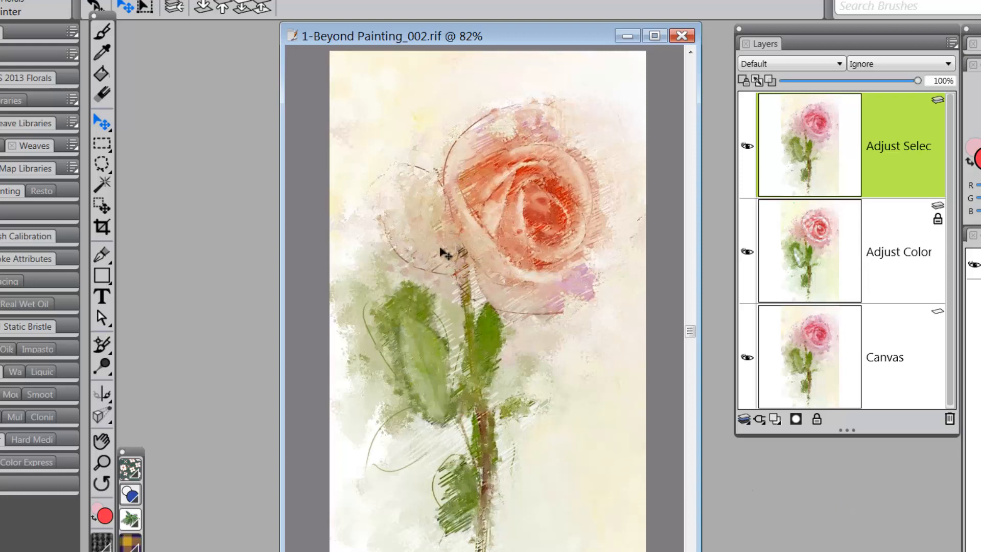
Step: Hide the Adjust Color layer and add a layer mask to the Adjust Selected Colors layer
{"action": "left_click", "coordinate": [747, 252]}
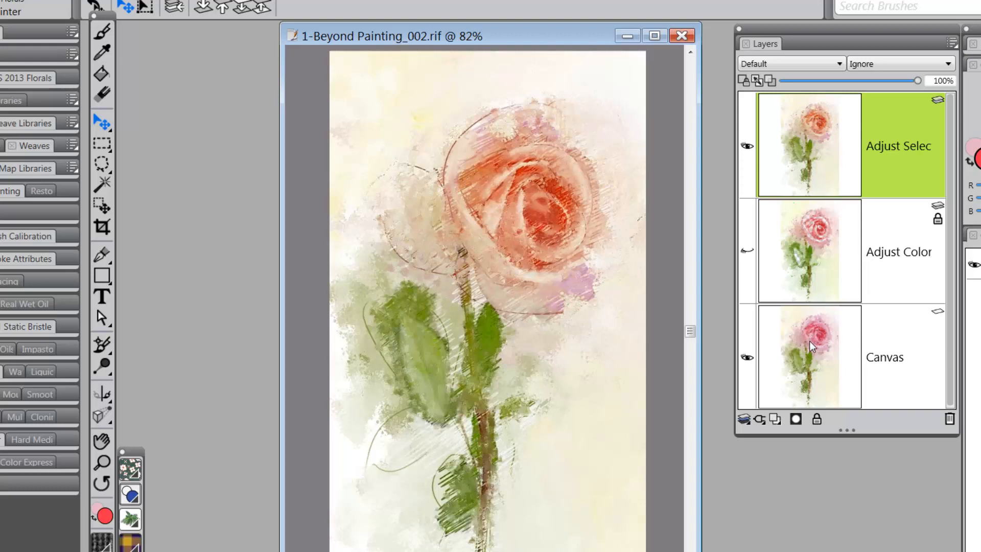
{"action": "left_click", "coordinate": [795, 418]}
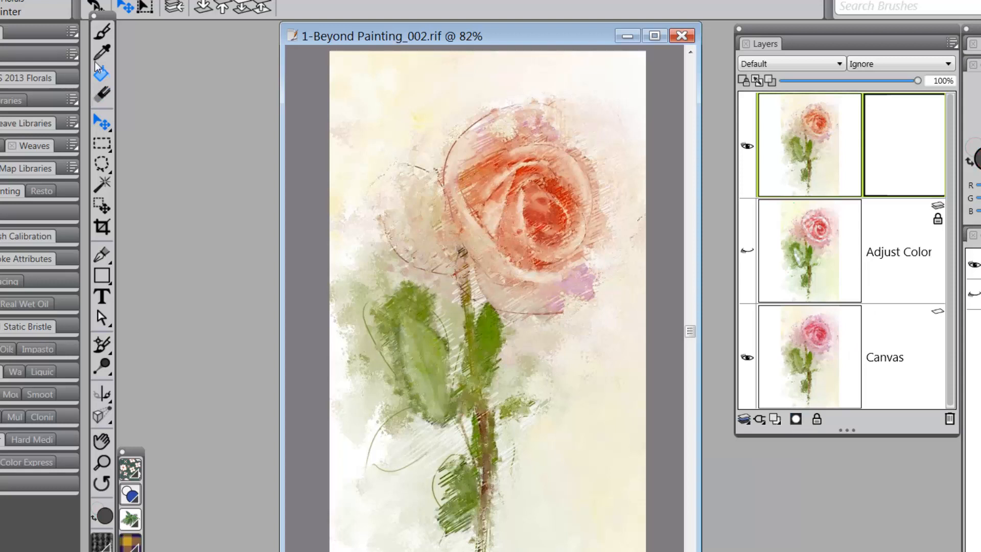
Step: Brush mid gray (RGB 155) on the layer mask over the outer petals and the inside of the rose bloom
{"action": "left_click", "coordinate": [103, 32]}
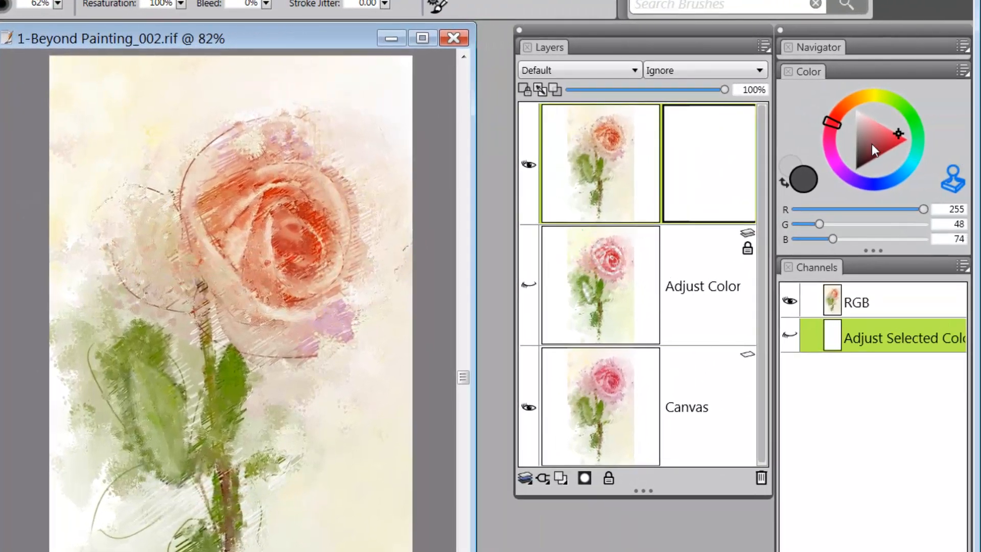
{"action": "mouse_move", "coordinate": [871, 143]}
{"action": "left_mouse_down"}
{"action": "mouse_move", "coordinate": [840, 144]}
{"action": "mouse_move", "coordinate": [839, 133]}
{"action": "left_mouse_up"}
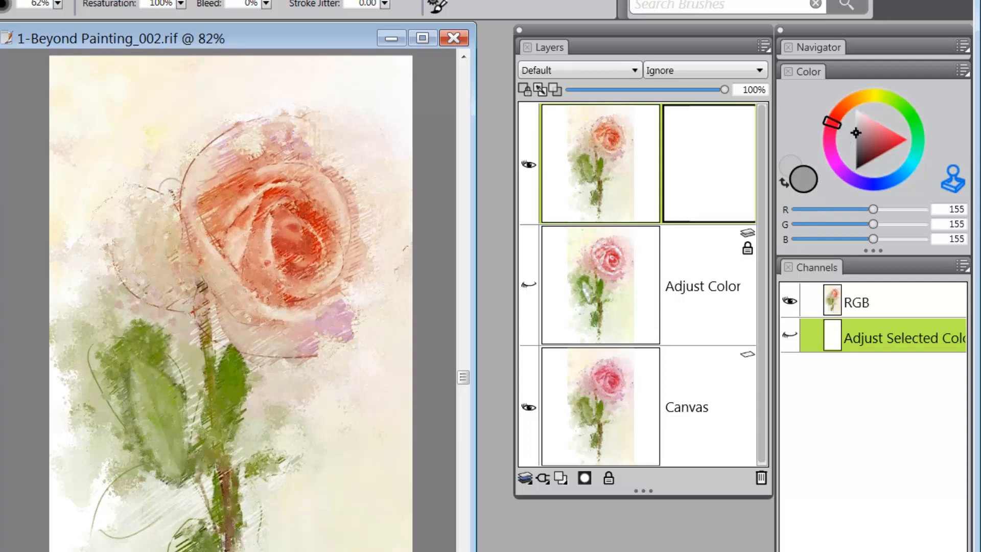
{"action": "mouse_move", "coordinate": [138, 199]}
{"action": "left_mouse_down"}
{"action": "mouse_move", "coordinate": [121, 239]}
{"action": "mouse_move", "coordinate": [147, 190]}
{"action": "mouse_move", "coordinate": [135, 231]}
{"action": "mouse_move", "coordinate": [158, 208]}
{"action": "mouse_move", "coordinate": [165, 247]}
{"action": "mouse_move", "coordinate": [151, 246]}
{"action": "mouse_move", "coordinate": [141, 268]}
{"action": "mouse_move", "coordinate": [131, 217]}
{"action": "mouse_move", "coordinate": [135, 272]}
{"action": "mouse_move", "coordinate": [121, 240]}
{"action": "mouse_move", "coordinate": [148, 286]}
{"action": "mouse_move", "coordinate": [130, 265]}
{"action": "mouse_move", "coordinate": [190, 285]}
{"action": "mouse_move", "coordinate": [160, 268]}
{"action": "mouse_move", "coordinate": [161, 228]}
{"action": "mouse_move", "coordinate": [186, 273]}
{"action": "left_mouse_up"}
{"action": "mouse_move", "coordinate": [232, 321]}
{"action": "left_mouse_down"}
{"action": "mouse_move", "coordinate": [289, 352]}
{"action": "mouse_move", "coordinate": [243, 344]}
{"action": "mouse_move", "coordinate": [327, 321]}
{"action": "mouse_move", "coordinate": [306, 340]}
{"action": "left_mouse_up"}
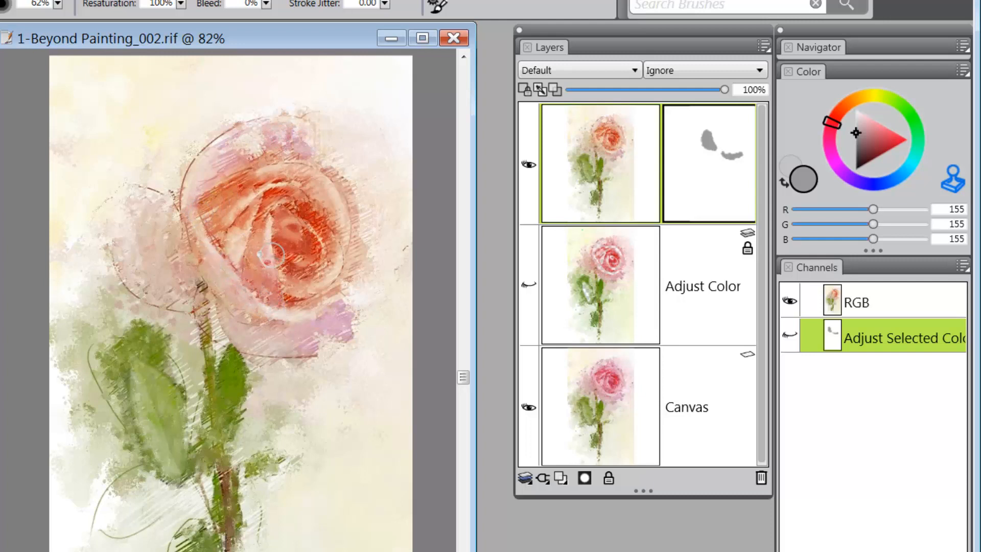
{"action": "mouse_move", "coordinate": [299, 210]}
{"action": "left_mouse_down"}
{"action": "mouse_move", "coordinate": [311, 256]}
{"action": "mouse_move", "coordinate": [293, 232]}
{"action": "mouse_move", "coordinate": [291, 265]}
{"action": "mouse_move", "coordinate": [317, 272]}
{"action": "mouse_move", "coordinate": [324, 244]}
{"action": "mouse_move", "coordinate": [303, 274]}
{"action": "mouse_move", "coordinate": [327, 225]}
{"action": "mouse_move", "coordinate": [267, 193]}
{"action": "mouse_move", "coordinate": [243, 234]}
{"action": "mouse_move", "coordinate": [272, 171]}
{"action": "mouse_move", "coordinate": [226, 198]}
{"action": "mouse_move", "coordinate": [253, 181]}
{"action": "mouse_move", "coordinate": [308, 179]}
{"action": "left_mouse_up"}
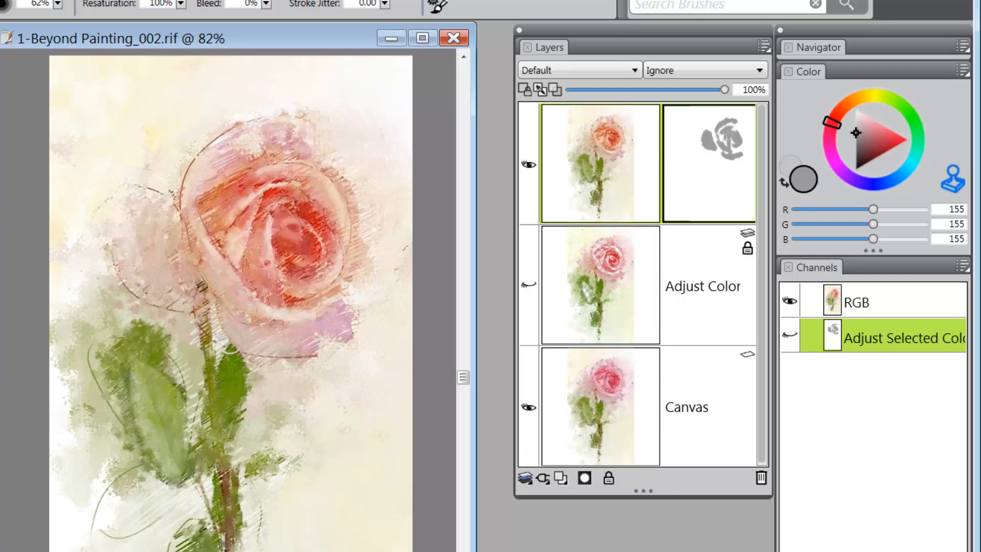
{"action": "left_click_drag", "start_coordinate": [249, 312], "coordinate": [254, 312]}
Step: Paint darker strokes on the mask over the rose petals with gray (RGB 77) and black, resizing the brush
{"action": "left_click_drag", "start_coordinate": [872, 147], "coordinate": [847, 155]}
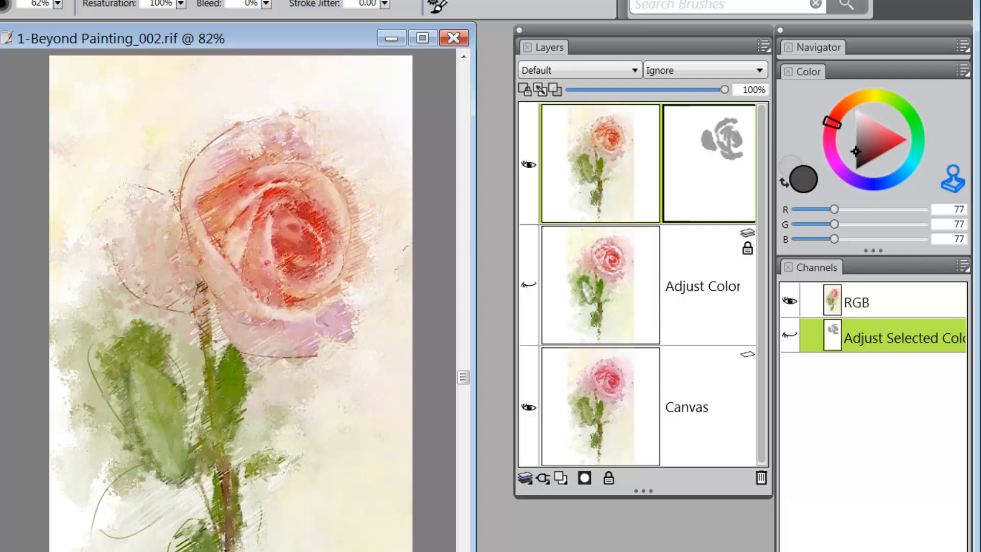
{"action": "mouse_move", "coordinate": [257, 323]}
{"action": "left_mouse_down"}
{"action": "mouse_move", "coordinate": [223, 306]}
{"action": "mouse_move", "coordinate": [327, 324]}
{"action": "left_mouse_up"}
{"action": "left_click_drag", "start_coordinate": [857, 158], "coordinate": [856, 177]}
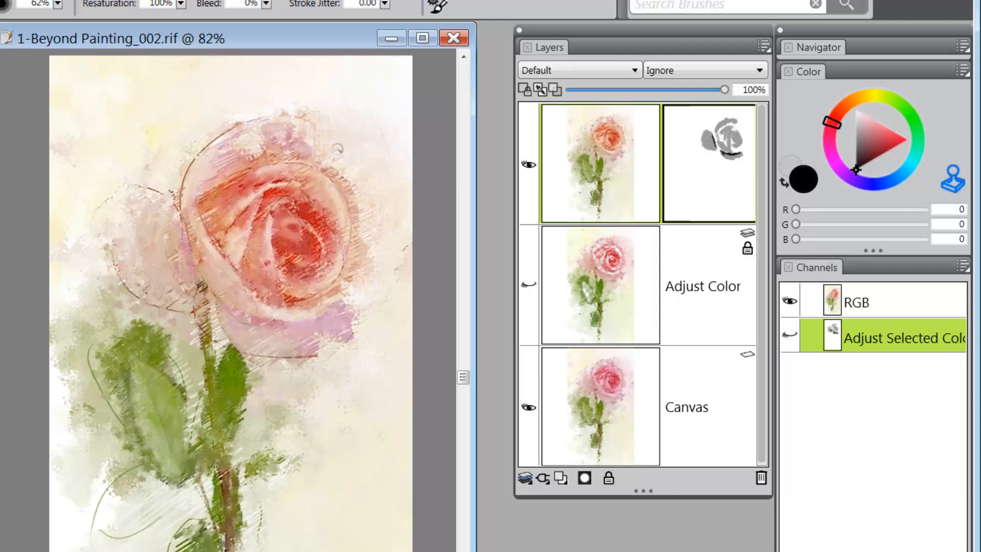
{"action": "left_click_drag", "start_coordinate": [353, 166], "coordinate": [355, 166], "text": "ctrl+alt"}
Step: Target the top layer's image instead of its mask and open Adjust Selected Colors clear of the painting
{"action": "left_click", "coordinate": [625, 198]}
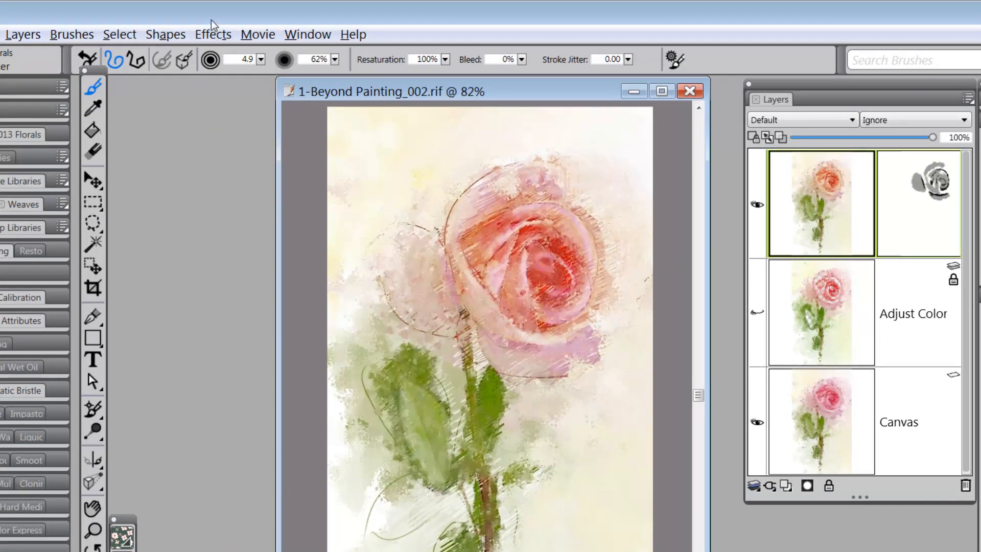
{"action": "left_click", "coordinate": [213, 36]}
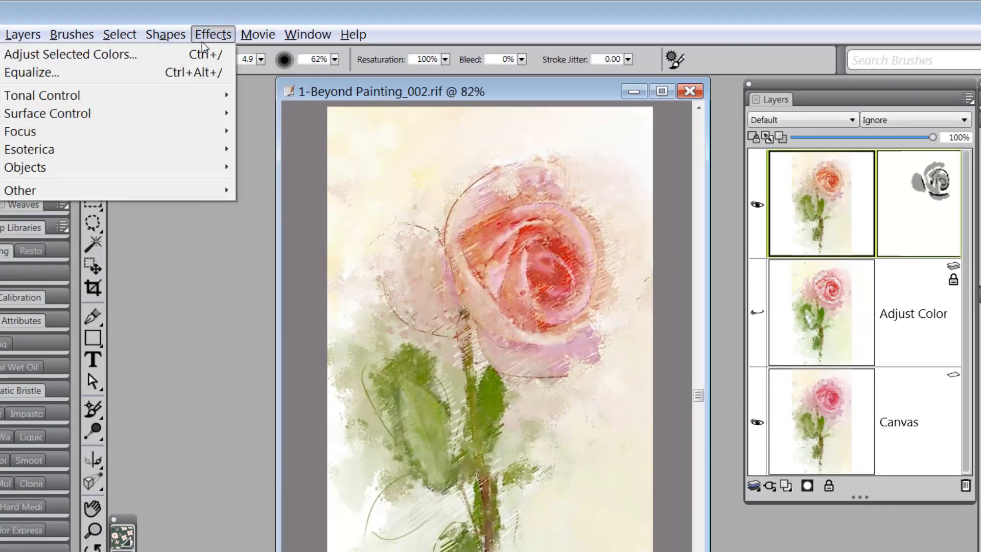
{"action": "left_click", "coordinate": [186, 55]}
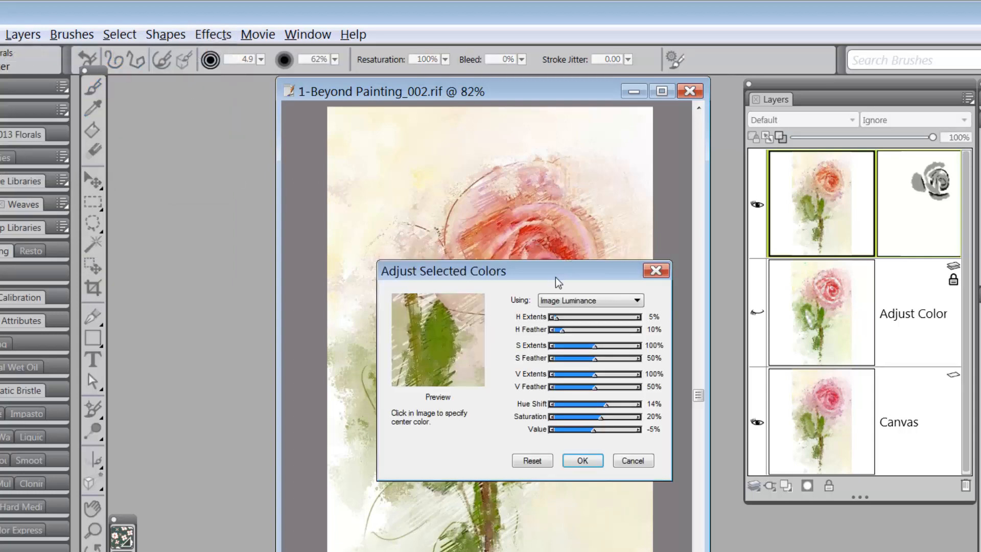
{"action": "left_click_drag", "start_coordinate": [556, 277], "coordinate": [190, 188]}
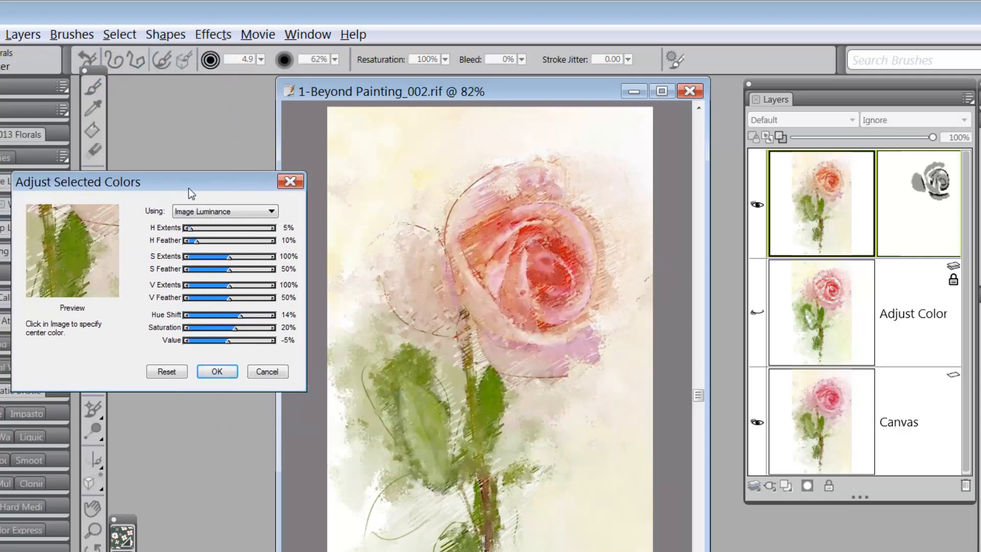
Step: Sample green from the leaf beside the stem as the center color and reset the effect's settings
{"action": "left_click", "coordinate": [487, 395]}
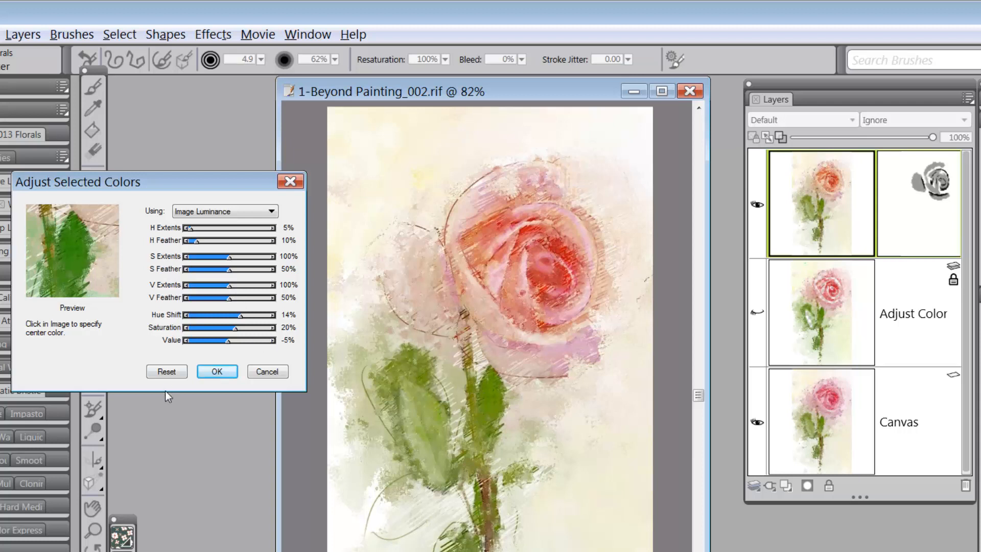
{"action": "left_click", "coordinate": [165, 373]}
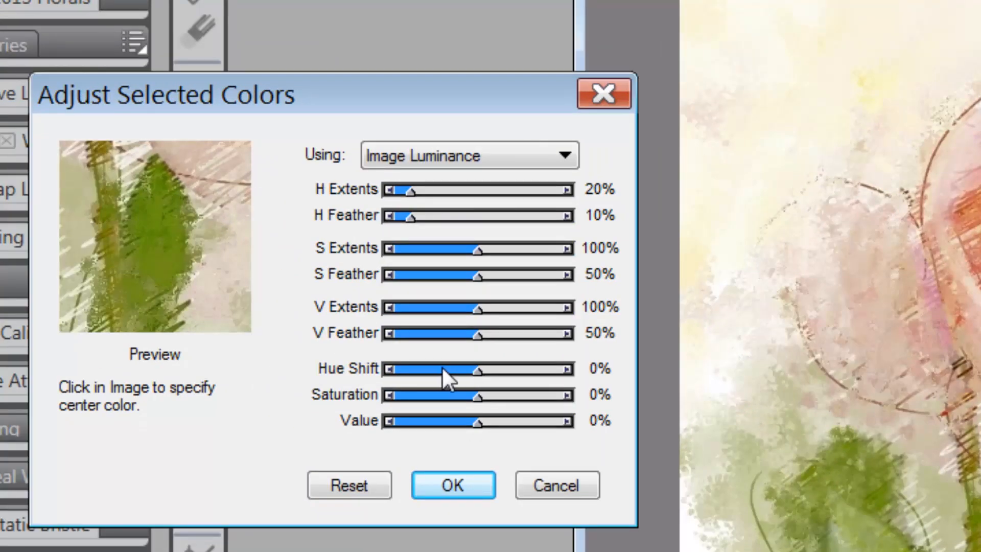
Step: Set the Hue Shift to -15% and check the leaf, stem and petals in the effect's preview
{"action": "left_click", "coordinate": [455, 369]}
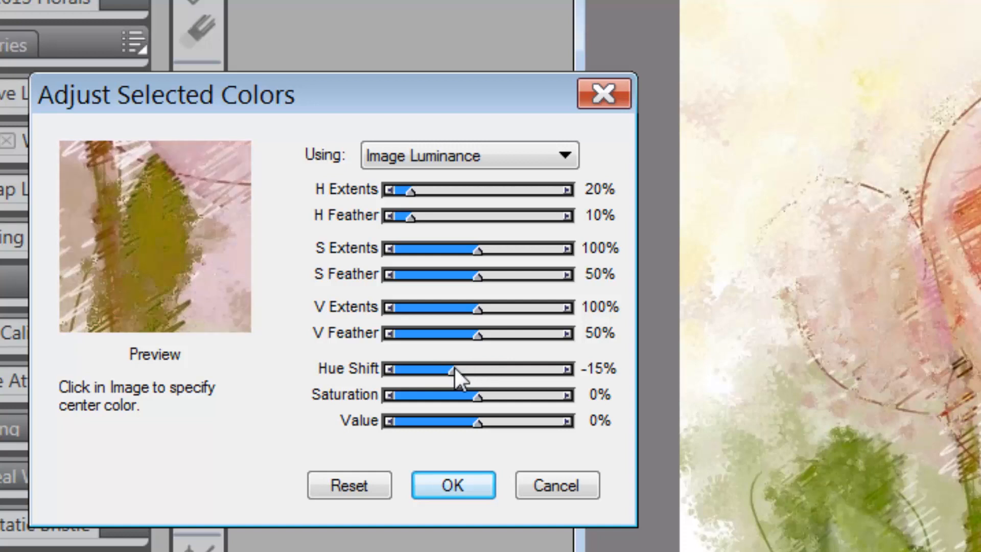
{"action": "left_click_drag", "start_coordinate": [169, 301], "coordinate": [148, 278]}
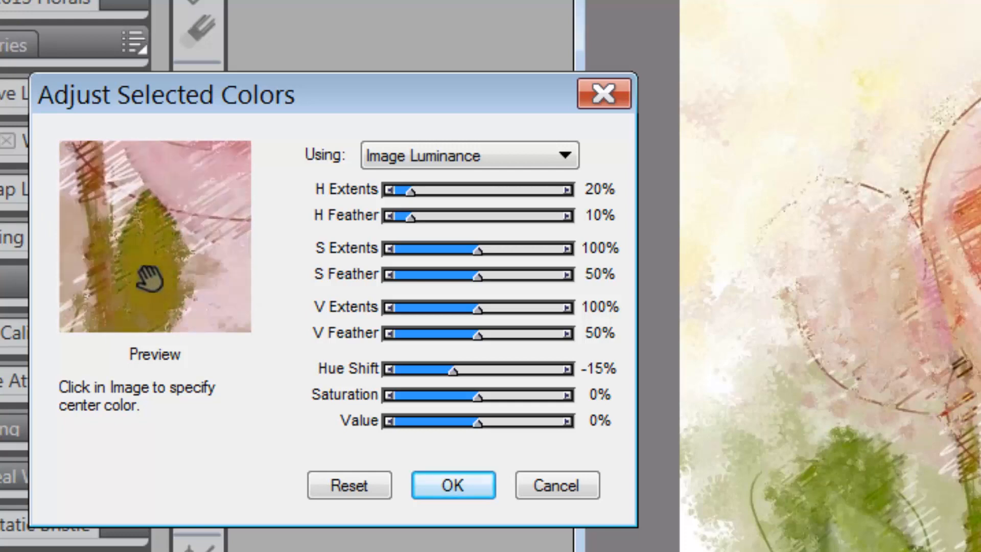
{"action": "left_click_drag", "start_coordinate": [212, 225], "coordinate": [192, 204]}
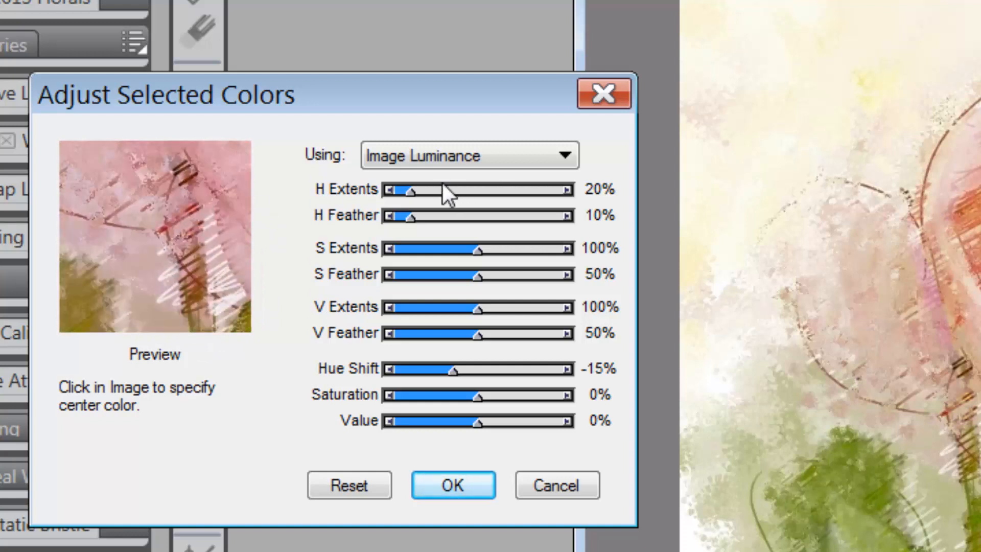
Step: Reduce H Extents to 5% to narrow the range of hues affected by the green shift
{"action": "left_click", "coordinate": [388, 189]}
{"action": "left_click", "coordinate": [389, 189]}
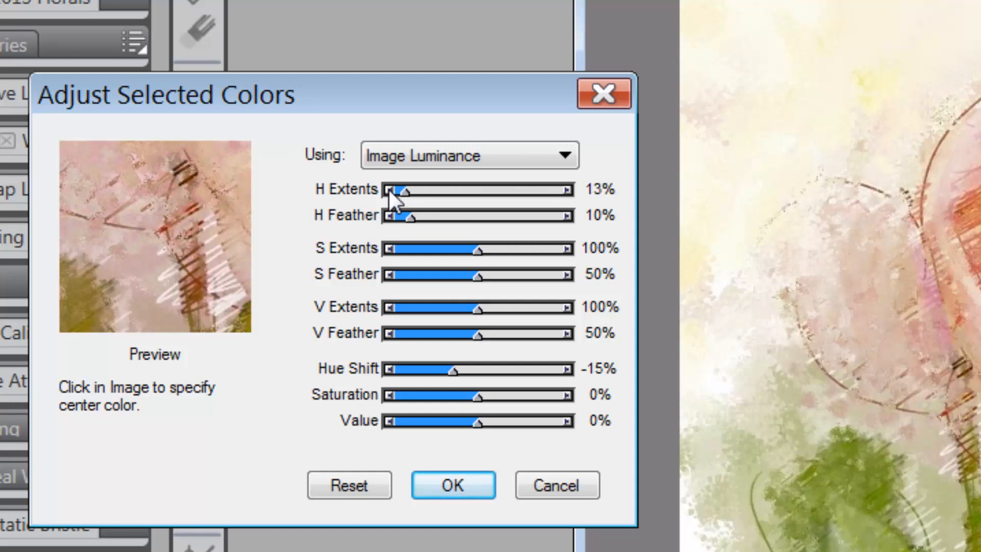
{"action": "left_click", "coordinate": [388, 189]}
{"action": "left_click", "coordinate": [388, 189]}
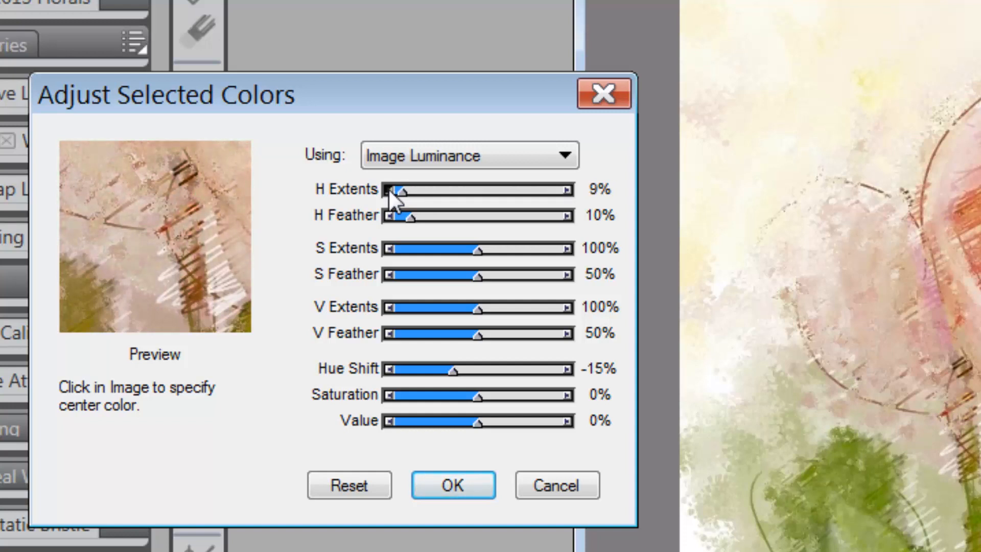
{"action": "left_click", "coordinate": [388, 189]}
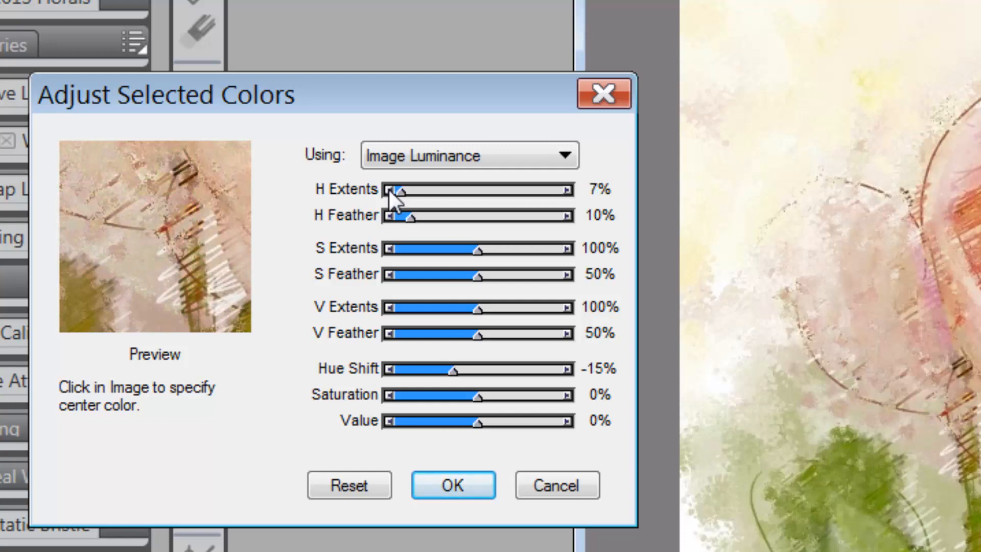
{"action": "left_click", "coordinate": [388, 190]}
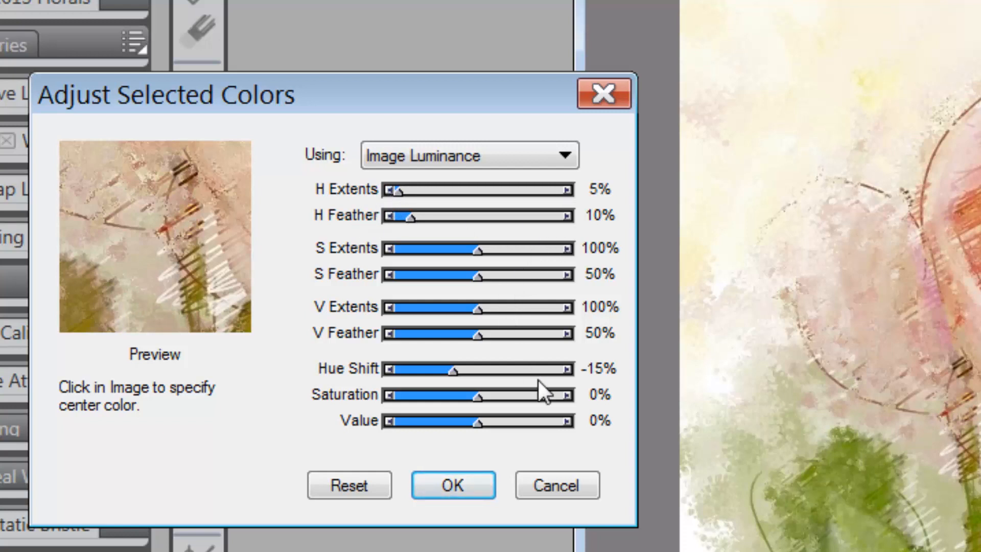
Step: Set Saturation to 25% and Value to -6% for the leaf color adjustment
{"action": "left_click", "coordinate": [510, 400]}
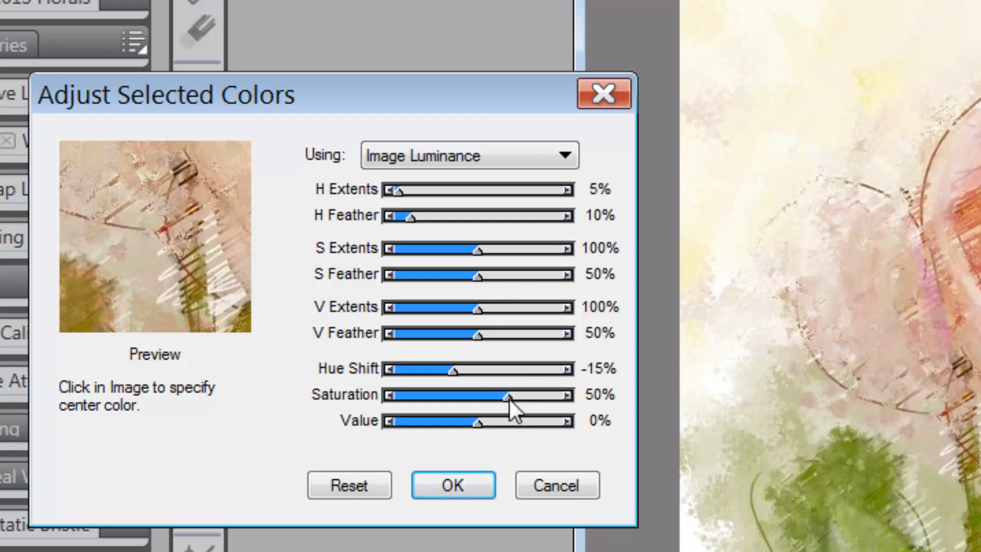
{"action": "left_click_drag", "start_coordinate": [510, 399], "coordinate": [494, 403]}
{"action": "left_click", "coordinate": [470, 422]}
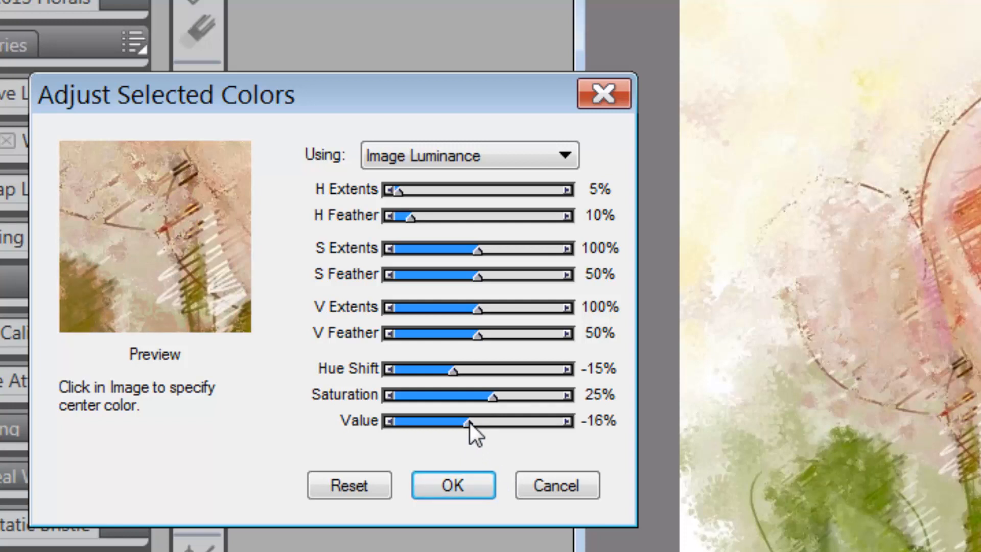
{"action": "left_click", "coordinate": [566, 421]}
{"action": "left_click", "coordinate": [565, 421]}
{"action": "left_click", "coordinate": [566, 421]}
{"action": "left_click", "coordinate": [565, 421]}
{"action": "left_click", "coordinate": [565, 421]}
{"action": "left_click", "coordinate": [565, 421]}
{"action": "left_click", "coordinate": [565, 421]}
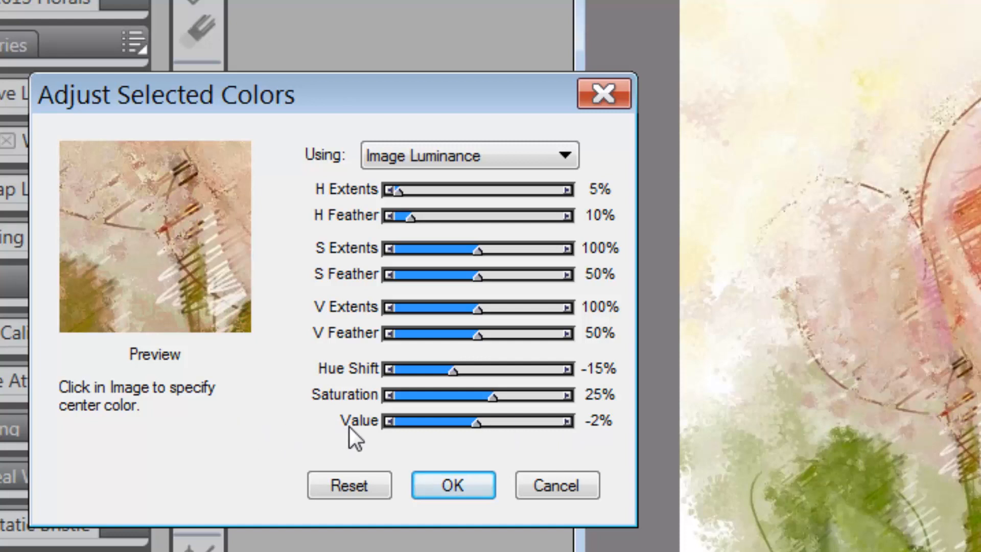
{"action": "left_click", "coordinate": [389, 421]}
{"action": "left_click", "coordinate": [389, 421]}
Step: Check the rose bloom in the effect's preview and apply the leaf color adjustment
{"action": "left_click_drag", "start_coordinate": [180, 266], "coordinate": [195, 202]}
{"action": "mouse_move", "coordinate": [184, 295]}
{"action": "left_mouse_down"}
{"action": "mouse_move", "coordinate": [190, 236]}
{"action": "mouse_move", "coordinate": [227, 274]}
{"action": "mouse_move", "coordinate": [219, 281]}
{"action": "mouse_move", "coordinate": [153, 233]}
{"action": "mouse_move", "coordinate": [140, 284]}
{"action": "mouse_move", "coordinate": [176, 278]}
{"action": "mouse_move", "coordinate": [189, 313]}
{"action": "mouse_move", "coordinate": [182, 236]}
{"action": "mouse_move", "coordinate": [190, 259]}
{"action": "mouse_move", "coordinate": [206, 263]}
{"action": "mouse_move", "coordinate": [182, 309]}
{"action": "mouse_move", "coordinate": [192, 287]}
{"action": "left_mouse_up"}
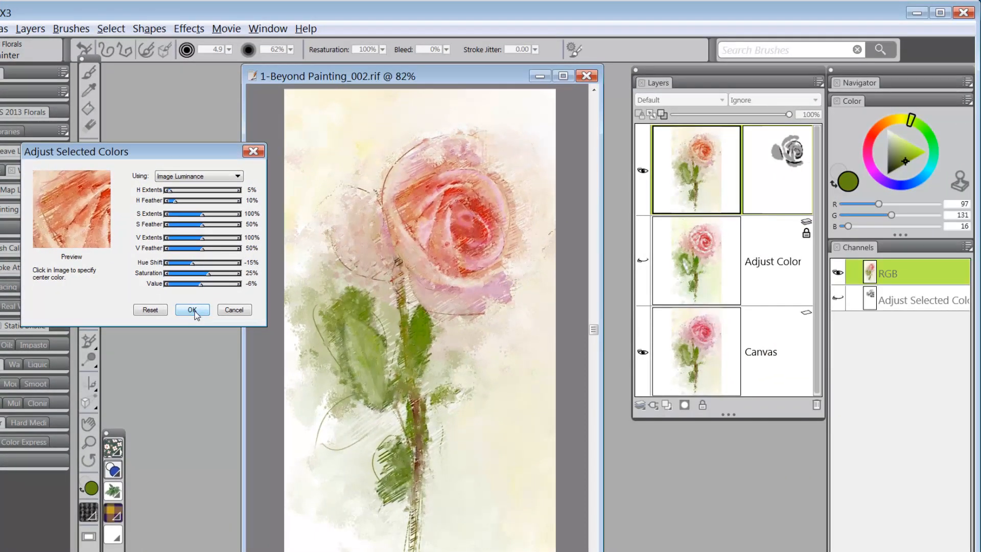
{"action": "left_click", "coordinate": [193, 310]}
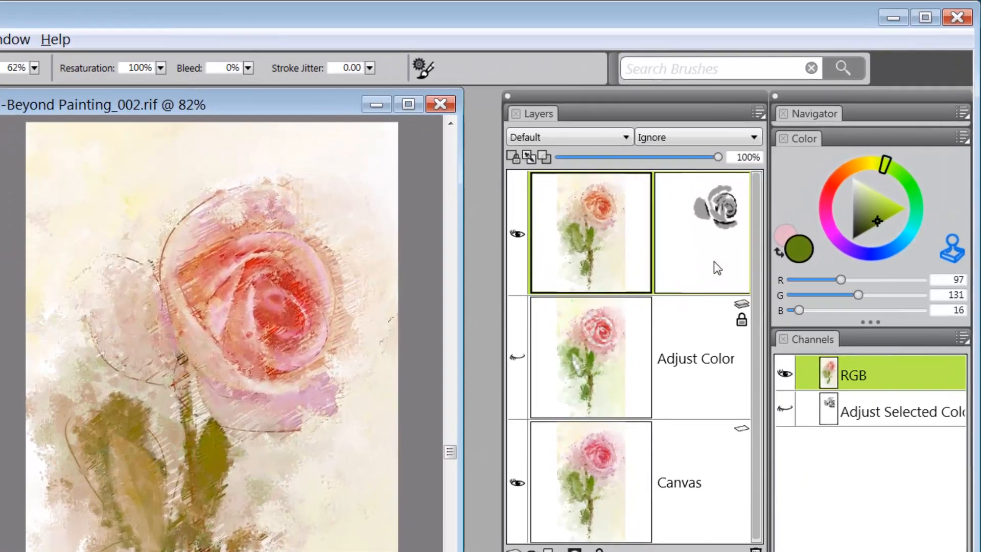
Step: Paint dark gray (RGB 73) on the top layer's mask over the leaf and stem below the rose
{"action": "left_click", "coordinate": [786, 199]}
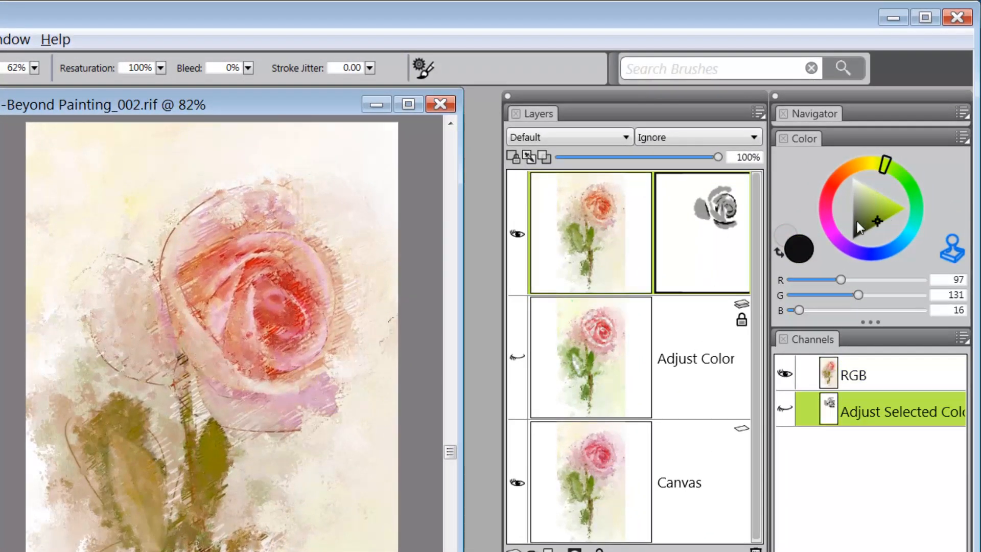
{"action": "mouse_move", "coordinate": [856, 221]}
{"action": "left_mouse_down"}
{"action": "mouse_move", "coordinate": [866, 213]}
{"action": "mouse_move", "coordinate": [841, 224]}
{"action": "mouse_move", "coordinate": [846, 212]}
{"action": "left_mouse_up"}
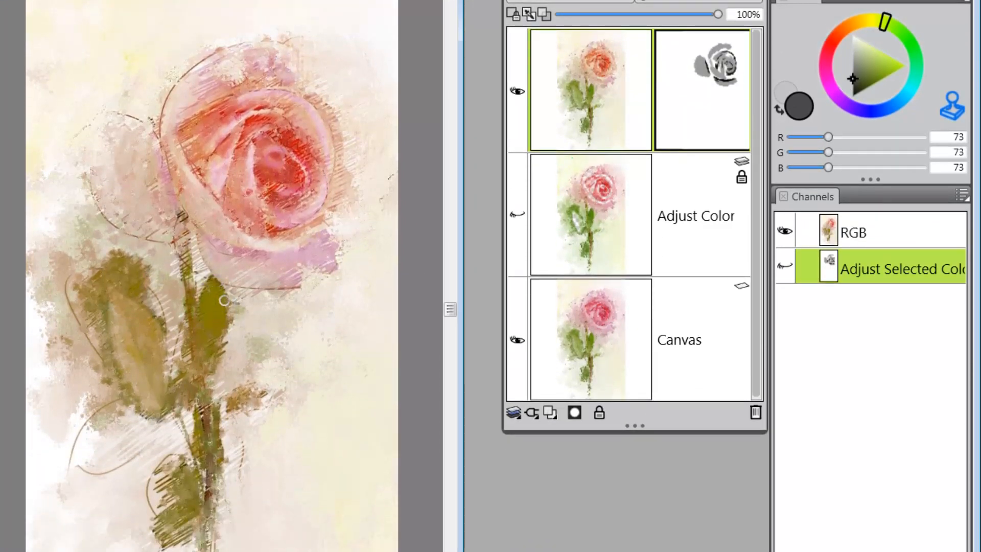
{"action": "mouse_move", "coordinate": [210, 293]}
{"action": "left_mouse_down"}
{"action": "mouse_move", "coordinate": [206, 359]}
{"action": "mouse_move", "coordinate": [221, 252]}
{"action": "mouse_move", "coordinate": [206, 376]}
{"action": "left_mouse_up"}
Step: Lighten the mask color to mid gray (RGB 131) and paint over the leaves to blend back original greens
{"action": "left_click", "coordinate": [859, 64]}
{"action": "mouse_move", "coordinate": [859, 65]}
{"action": "left_mouse_down"}
{"action": "mouse_move", "coordinate": [844, 66]}
{"action": "mouse_move", "coordinate": [852, 63]}
{"action": "left_mouse_up"}
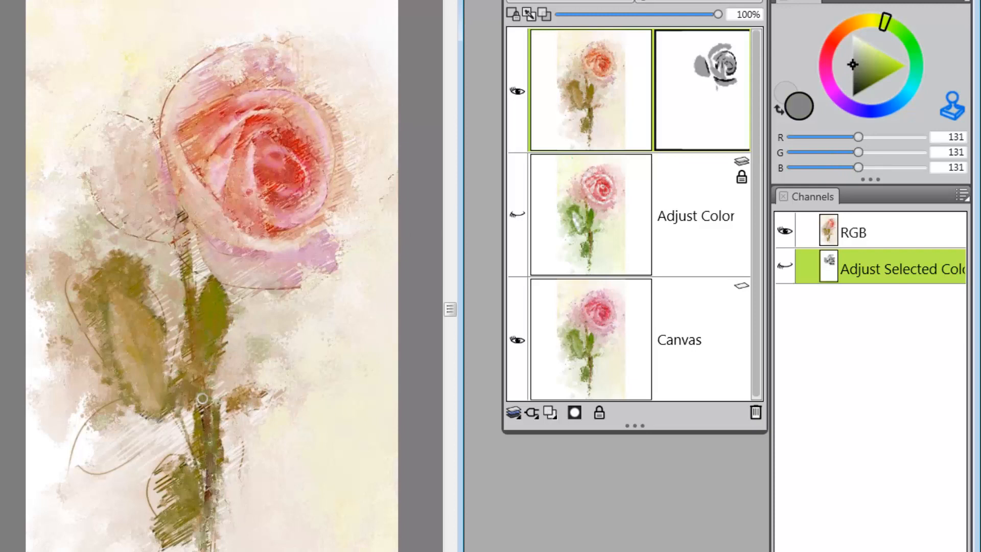
{"action": "left_click_drag", "start_coordinate": [202, 398], "coordinate": [216, 356]}
{"action": "left_click_drag", "start_coordinate": [192, 512], "coordinate": [166, 522]}
Step: Apply the layer mask to the Adjust Selected Colors layer and save the painting as a new iteration
{"action": "right_click", "coordinate": [685, 129]}
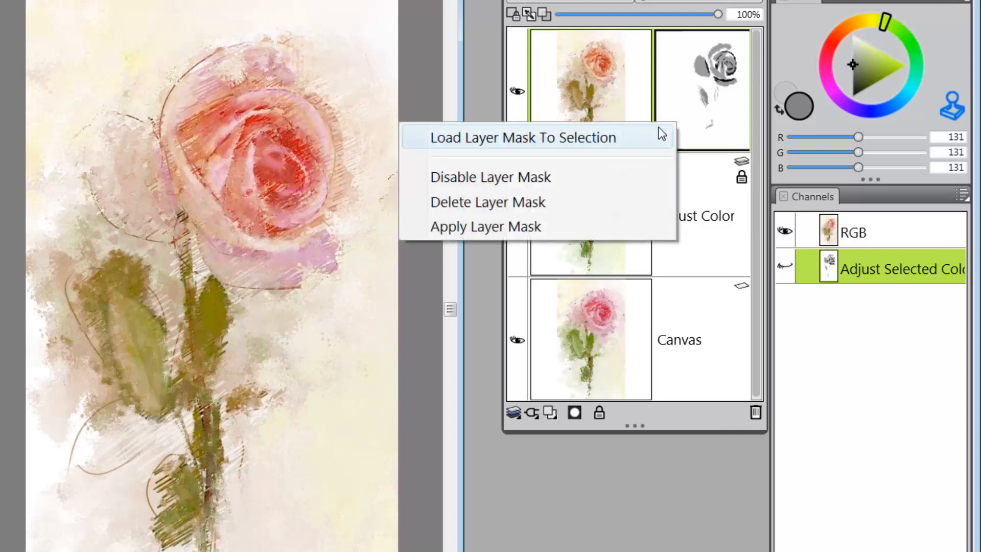
{"action": "left_click", "coordinate": [538, 226]}
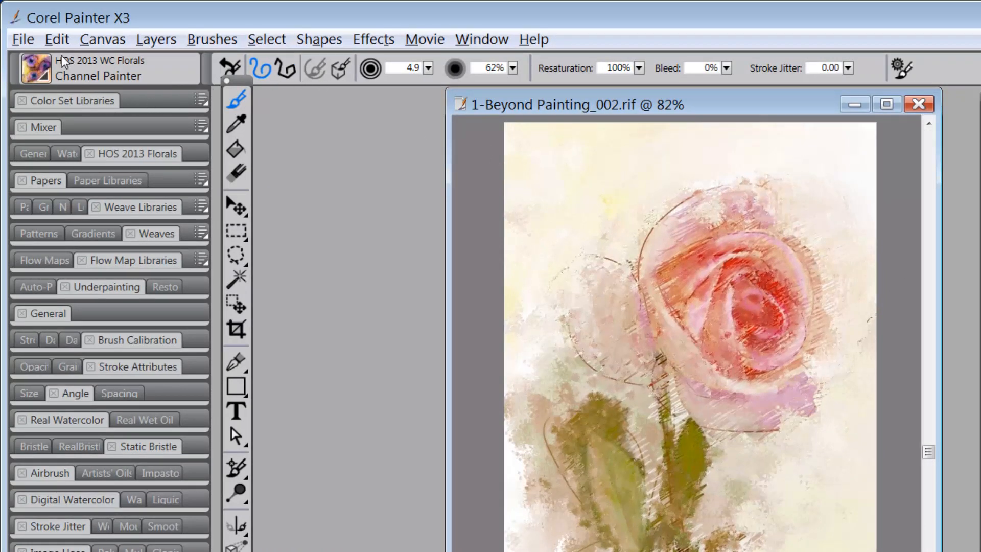
{"action": "left_click", "coordinate": [20, 40]}
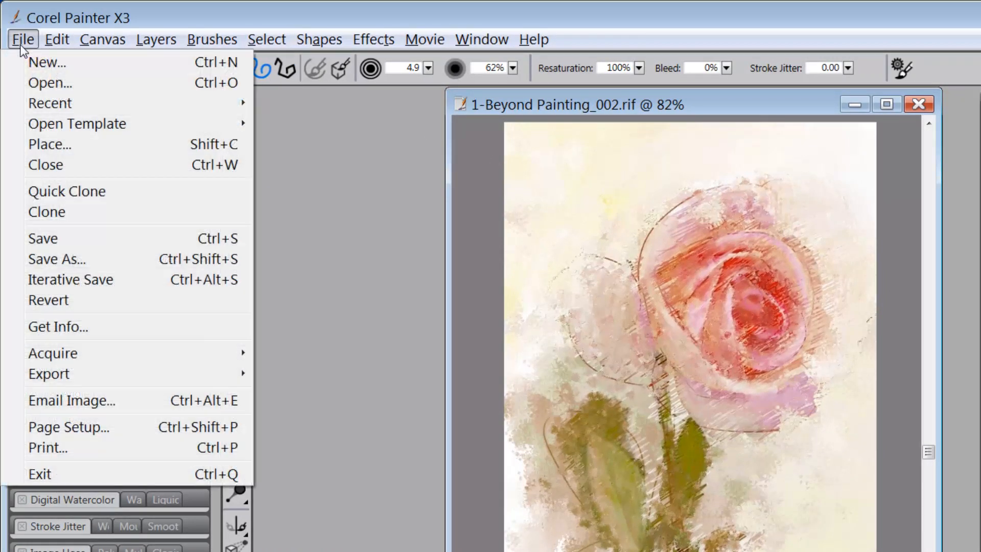
{"action": "left_click", "coordinate": [94, 281]}
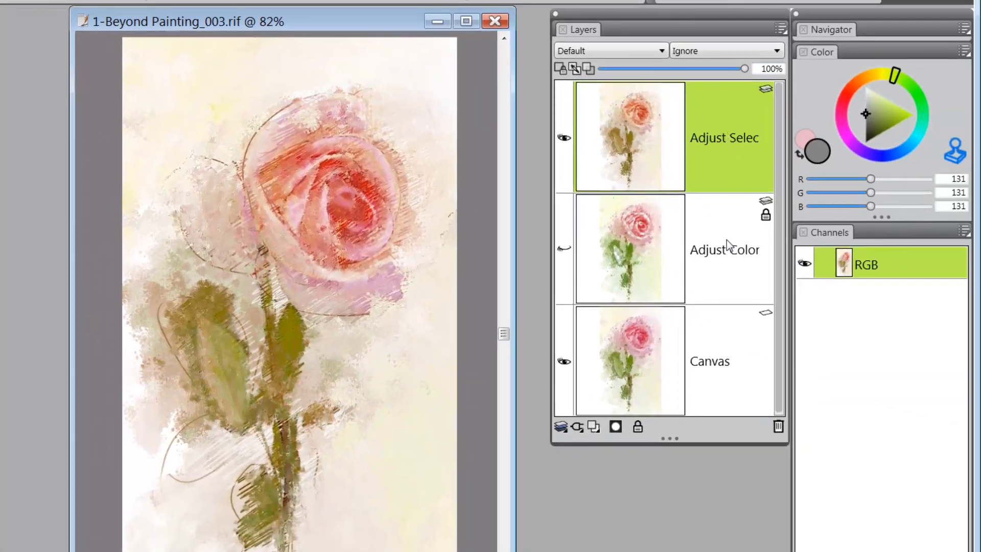
Step: Drop the adjusted top layer onto the Canvas and lift a copy of the entire canvas to a new layer
{"action": "left_click", "coordinate": [559, 429]}
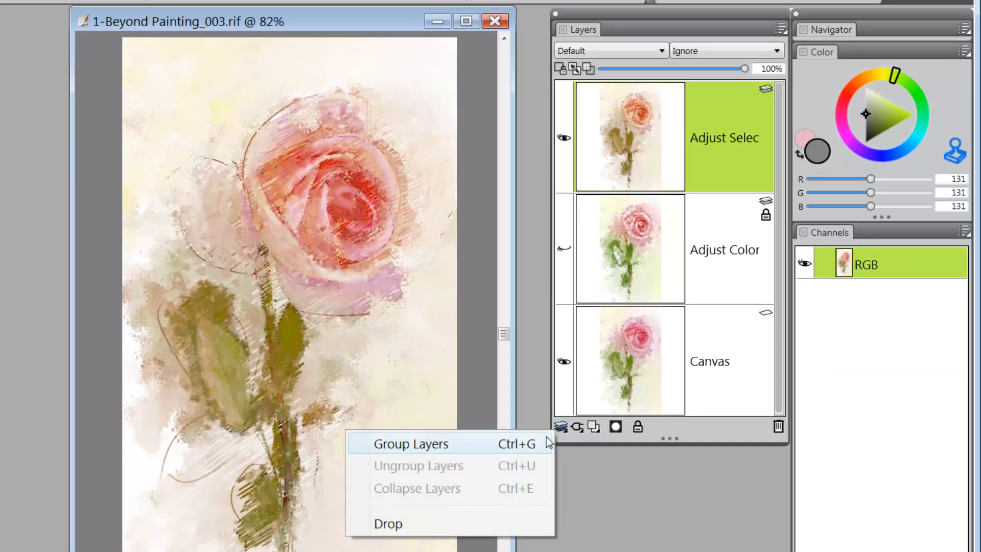
{"action": "left_click", "coordinate": [446, 524]}
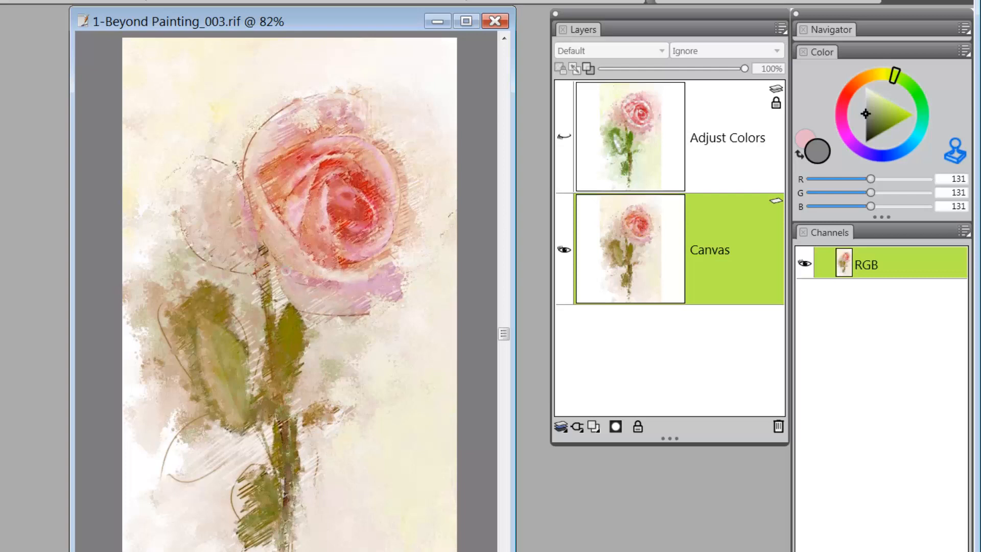
{"action": "key", "text": "ctrl+shift+1"}
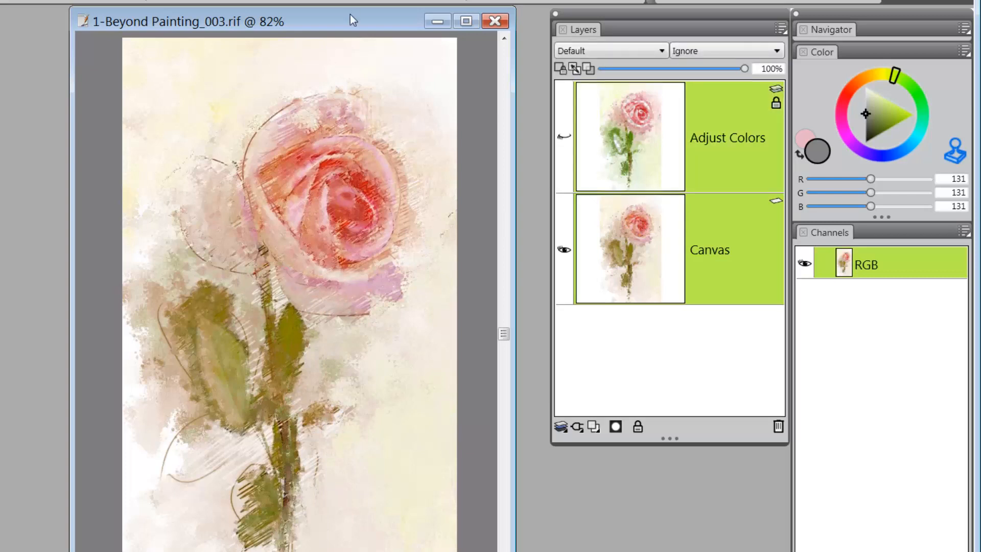
{"action": "key", "text": "ctrl+a"}
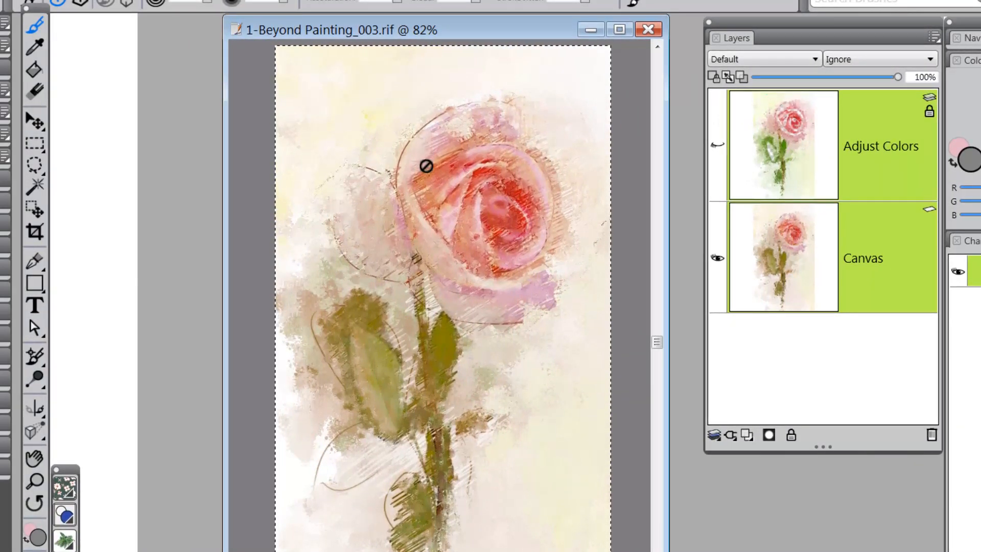
{"action": "left_click", "coordinate": [852, 174]}
{"action": "left_click", "coordinate": [888, 231]}
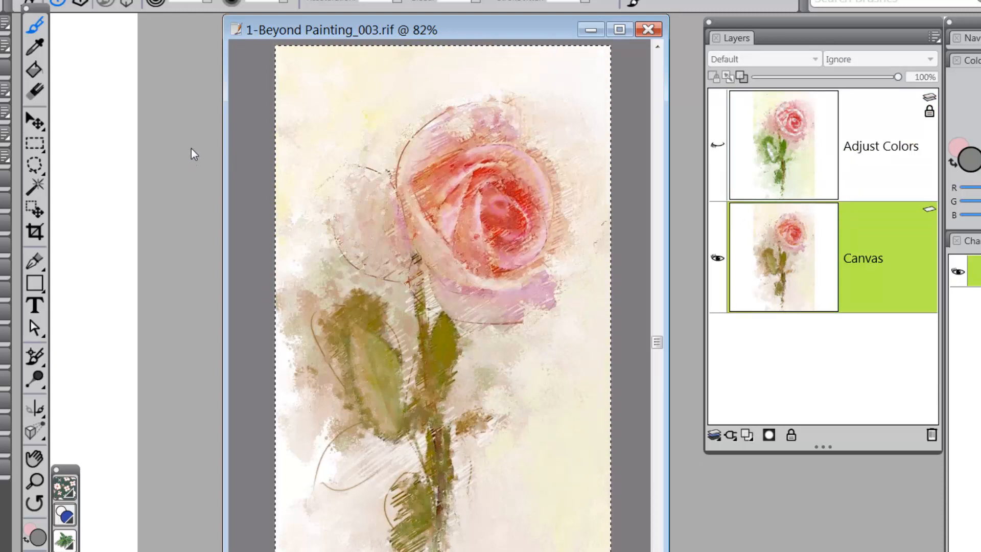
{"action": "left_click", "coordinate": [39, 119]}
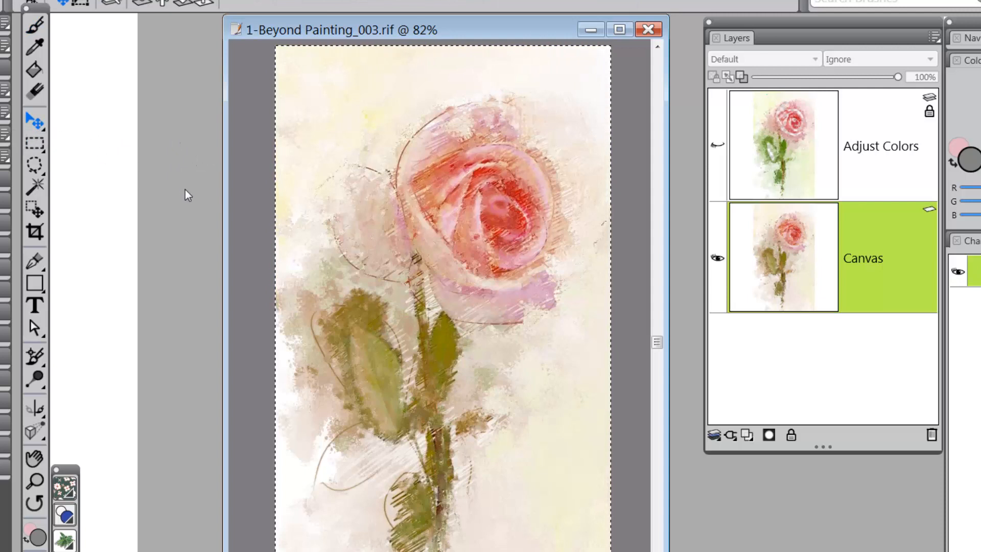
{"action": "left_click", "coordinate": [463, 279]}
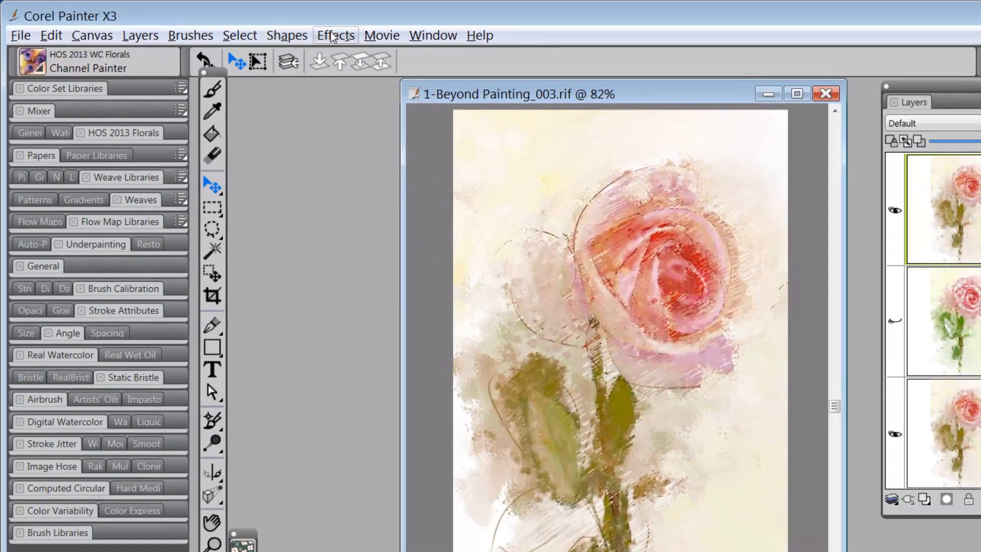
Step: Start Adjust Selected Colors on the new layer, reset its settings and set Hue Shift to 34%
{"action": "left_click", "coordinate": [333, 35]}
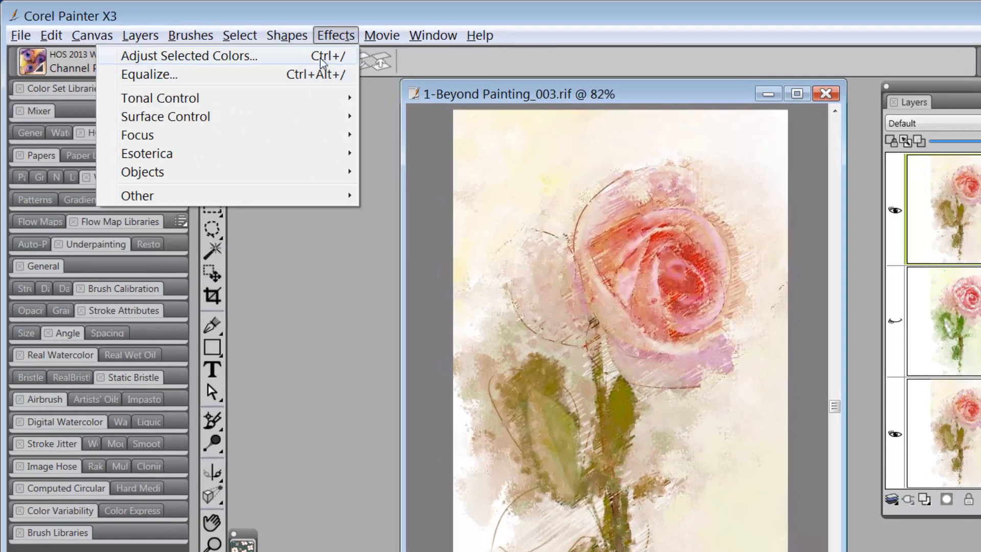
{"action": "left_click", "coordinate": [324, 57]}
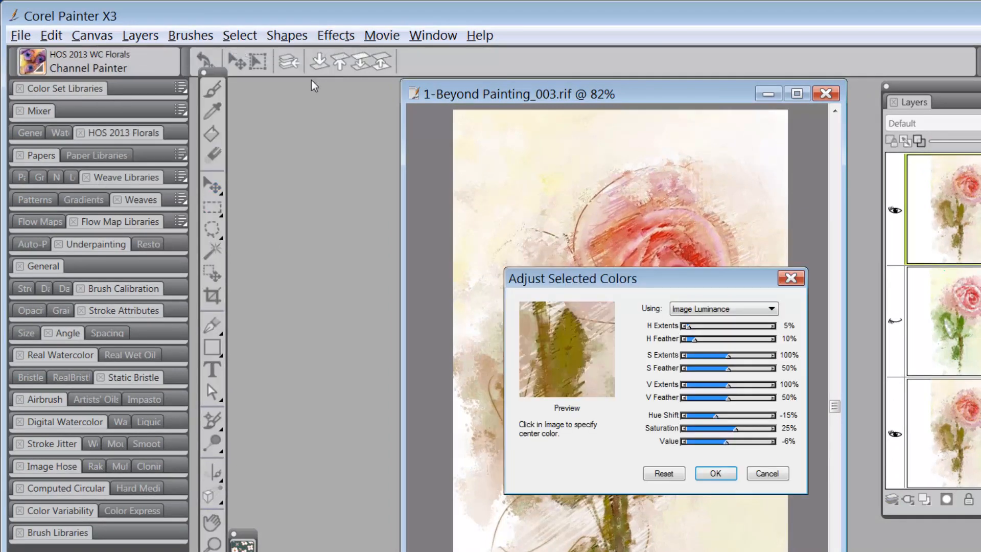
{"action": "left_click_drag", "start_coordinate": [659, 278], "coordinate": [323, 217]}
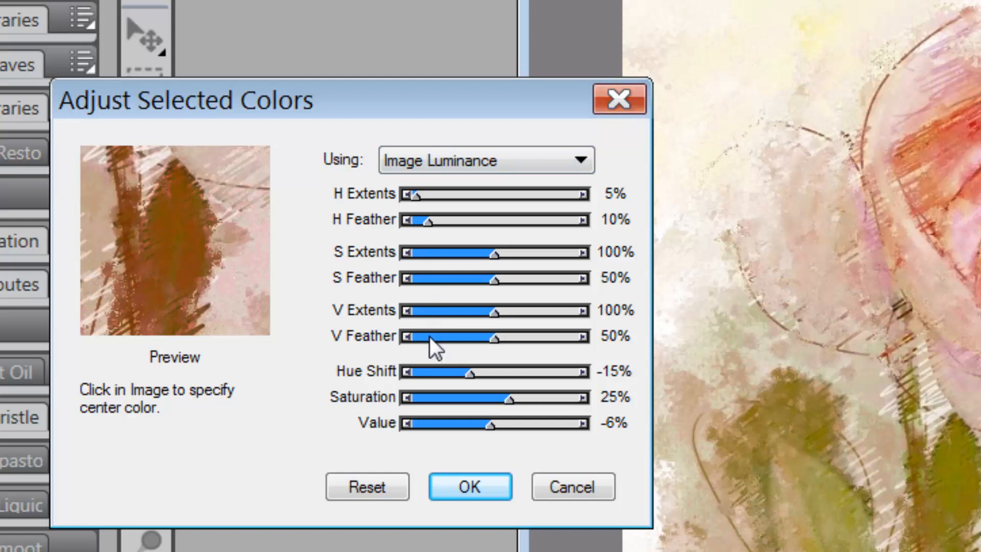
{"action": "left_click", "coordinate": [363, 476]}
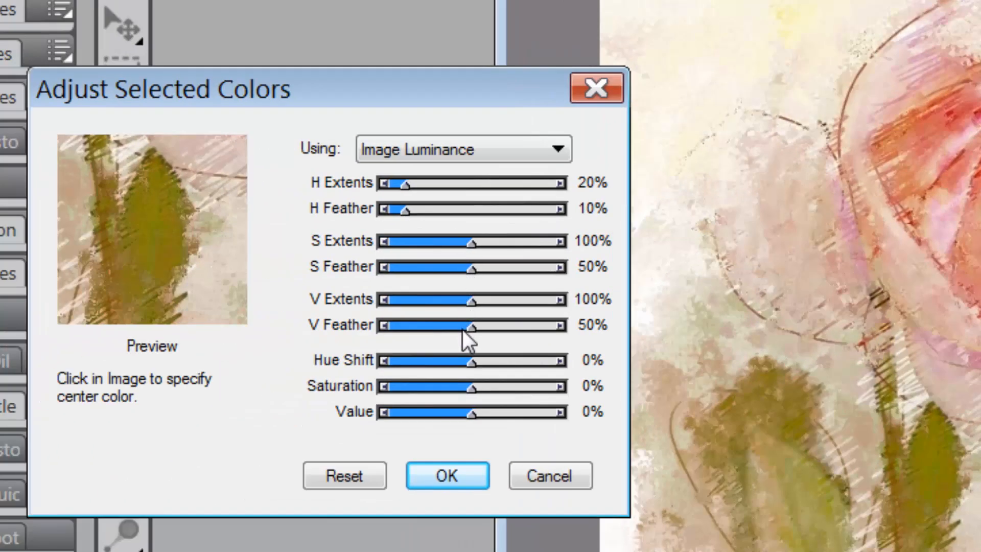
{"action": "left_click_drag", "start_coordinate": [476, 361], "coordinate": [531, 364]}
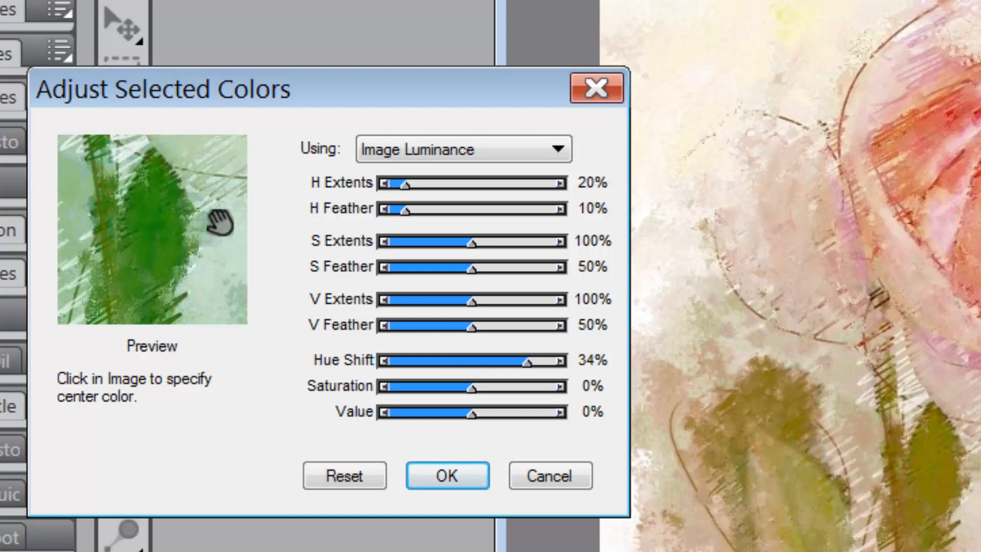
Step: Check the leaf, background and petals in the effect's preview and reduce H Extents to 3%
{"action": "left_click_drag", "start_coordinate": [220, 223], "coordinate": [187, 306]}
{"action": "left_click_drag", "start_coordinate": [151, 322], "coordinate": [225, 271]}
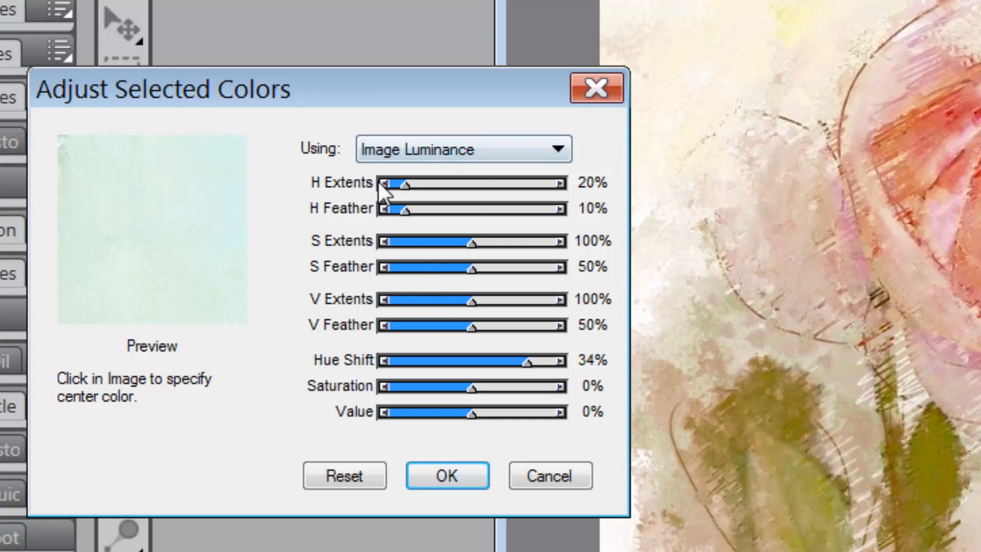
{"action": "left_click_drag", "start_coordinate": [175, 236], "coordinate": [197, 299]}
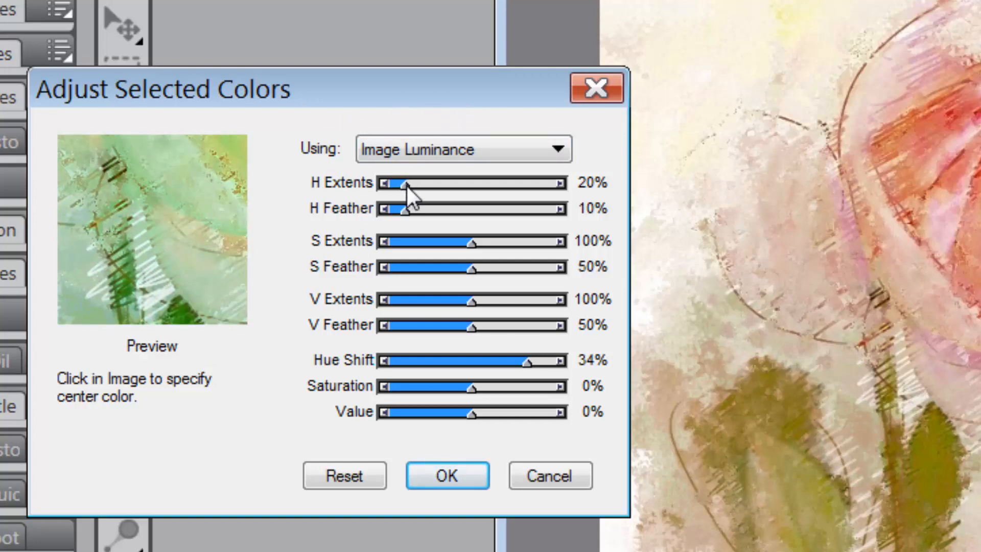
{"action": "left_click_drag", "start_coordinate": [407, 185], "coordinate": [394, 195]}
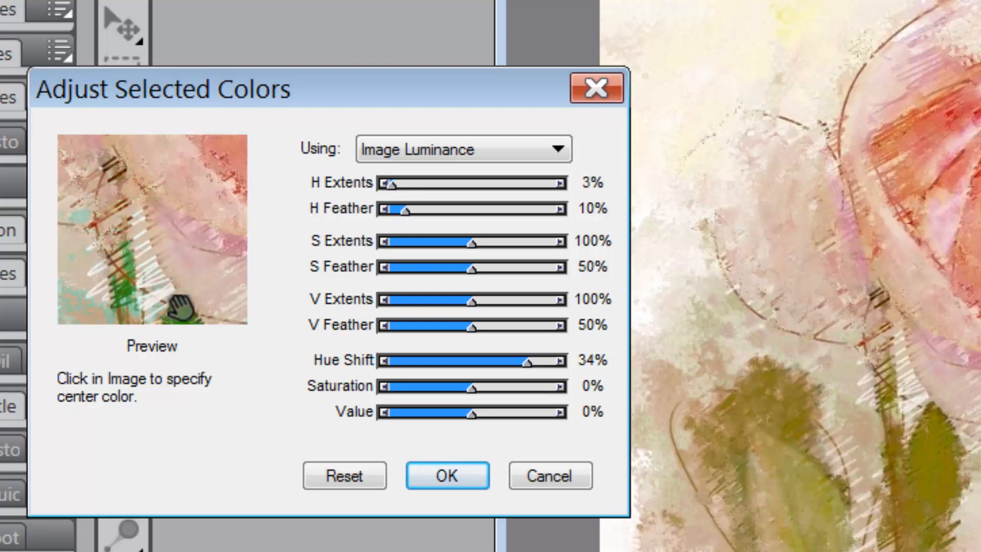
{"action": "left_click_drag", "start_coordinate": [189, 239], "coordinate": [193, 260]}
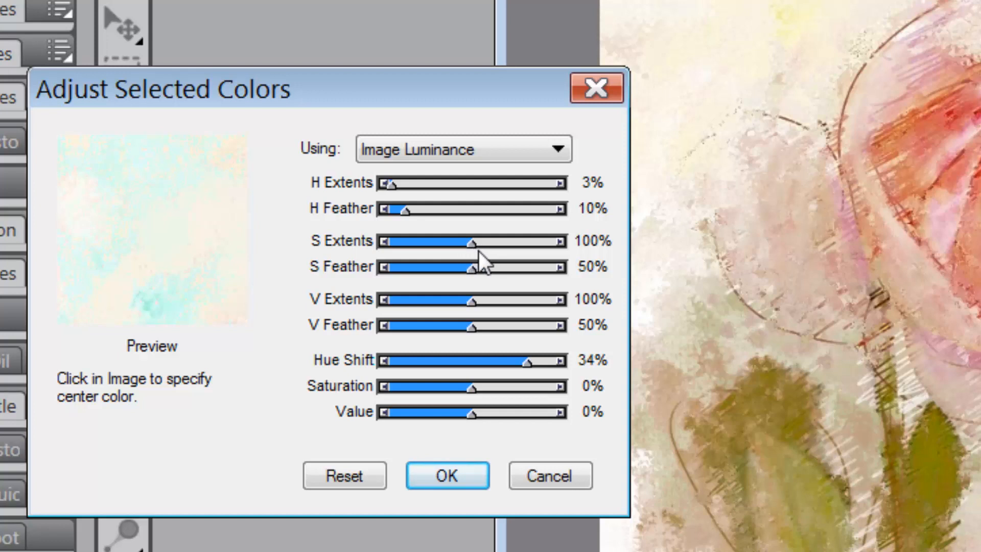
Step: Try S Extents at 20% and 69% while checking the pale background in the effect's preview
{"action": "left_click_drag", "start_coordinate": [470, 242], "coordinate": [405, 245]}
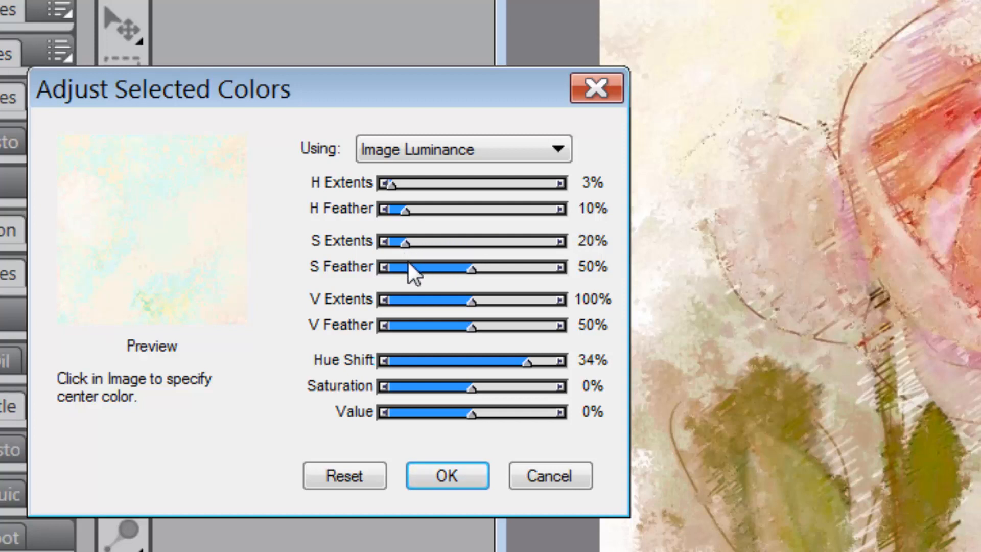
{"action": "left_click_drag", "start_coordinate": [227, 229], "coordinate": [177, 271]}
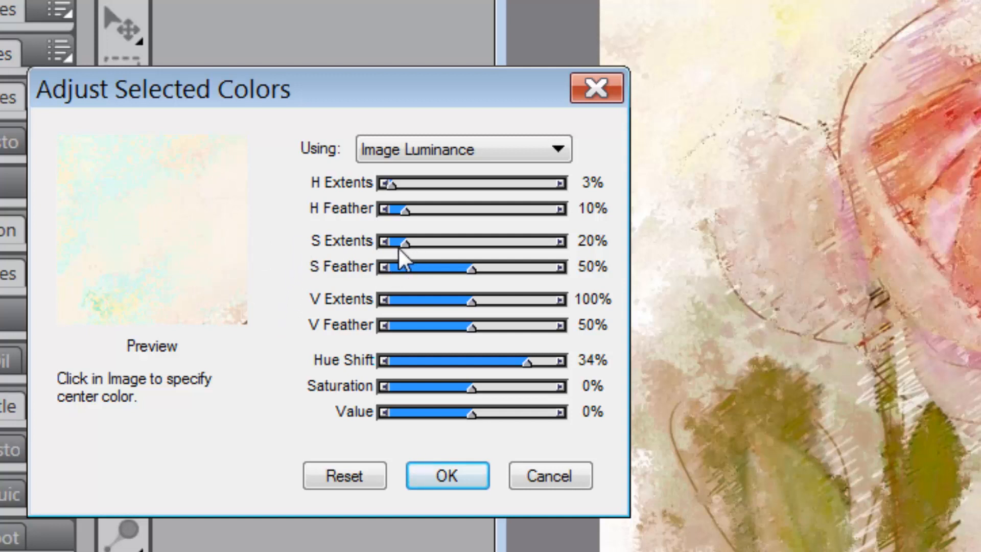
{"action": "left_click_drag", "start_coordinate": [404, 244], "coordinate": [459, 250]}
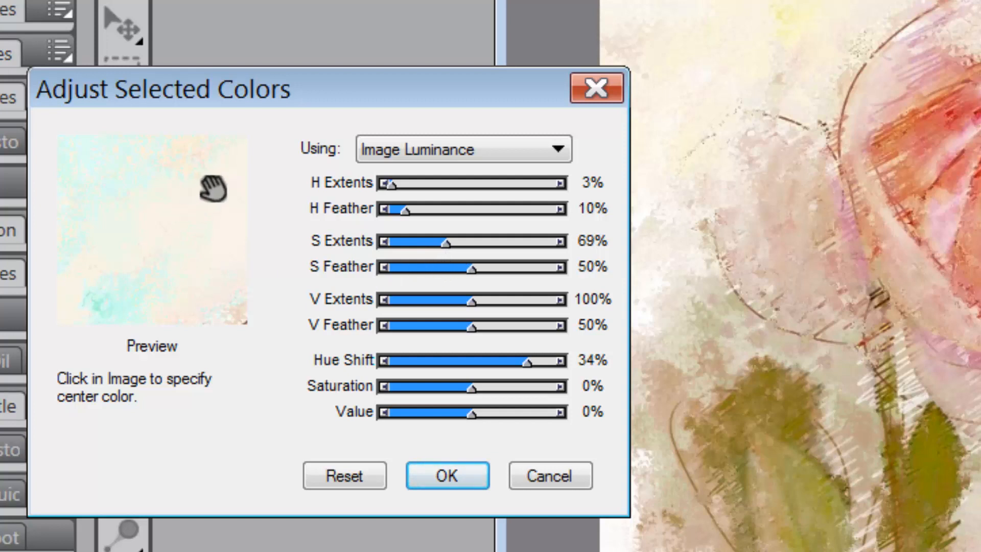
{"action": "mouse_move", "coordinate": [210, 189]}
{"action": "left_mouse_down"}
{"action": "mouse_move", "coordinate": [204, 271]}
{"action": "mouse_move", "coordinate": [248, 238]}
{"action": "mouse_move", "coordinate": [204, 250]}
{"action": "mouse_move", "coordinate": [191, 285]}
{"action": "mouse_move", "coordinate": [215, 256]}
{"action": "mouse_move", "coordinate": [226, 268]}
{"action": "mouse_move", "coordinate": [149, 293]}
{"action": "mouse_move", "coordinate": [161, 273]}
{"action": "mouse_move", "coordinate": [210, 245]}
{"action": "mouse_move", "coordinate": [208, 285]}
{"action": "mouse_move", "coordinate": [221, 236]}
{"action": "left_mouse_up"}
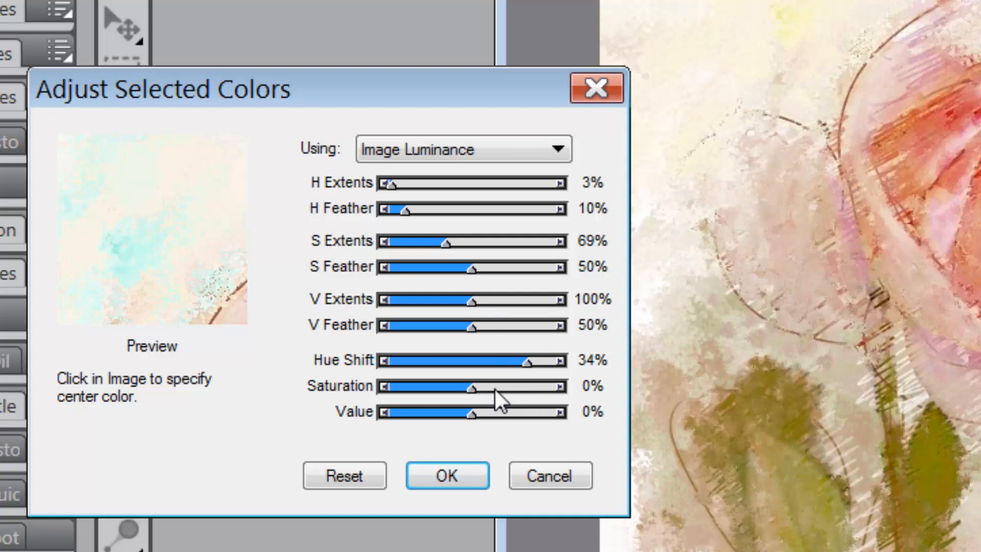
Step: Set Saturation to 25%, Value to -5% and S Extents to 130%, checking the background in the preview
{"action": "left_click_drag", "start_coordinate": [494, 388], "coordinate": [468, 418]}
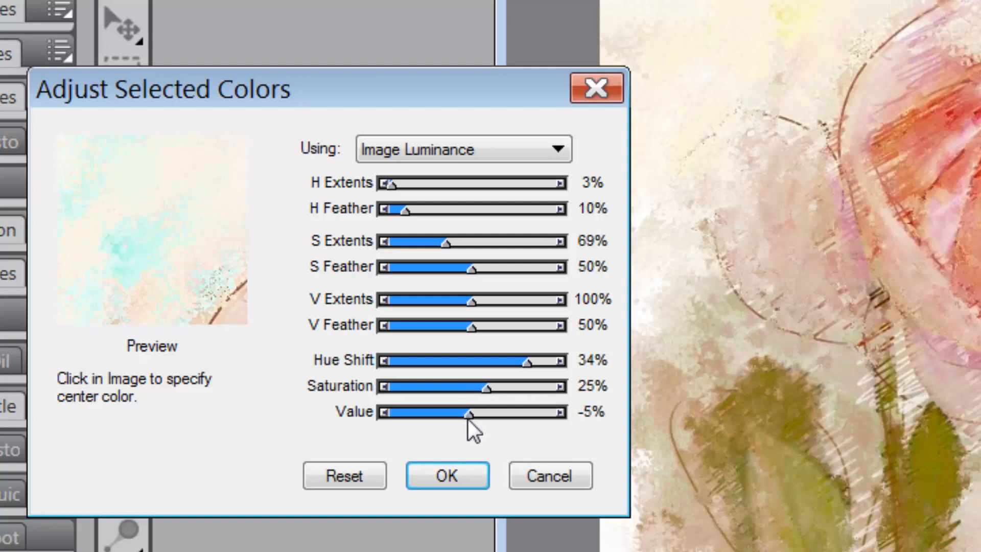
{"action": "left_click_drag", "start_coordinate": [164, 222], "coordinate": [197, 240]}
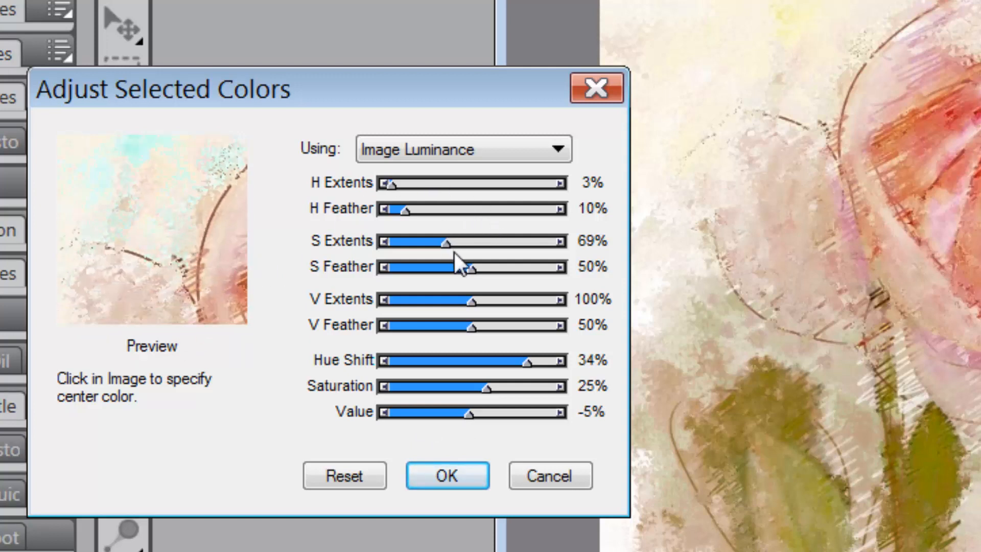
{"action": "left_click_drag", "start_coordinate": [446, 243], "coordinate": [498, 241]}
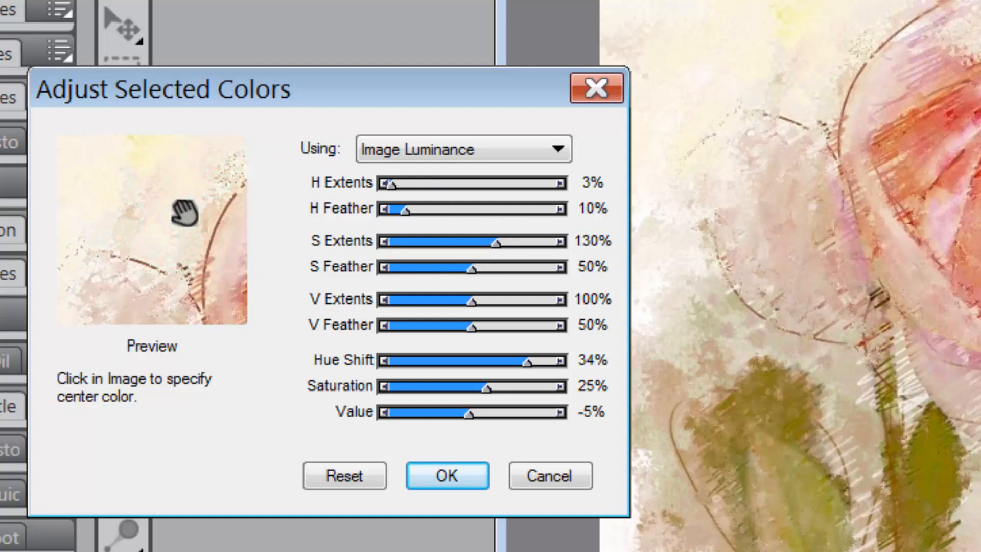
{"action": "left_click_drag", "start_coordinate": [184, 210], "coordinate": [210, 293]}
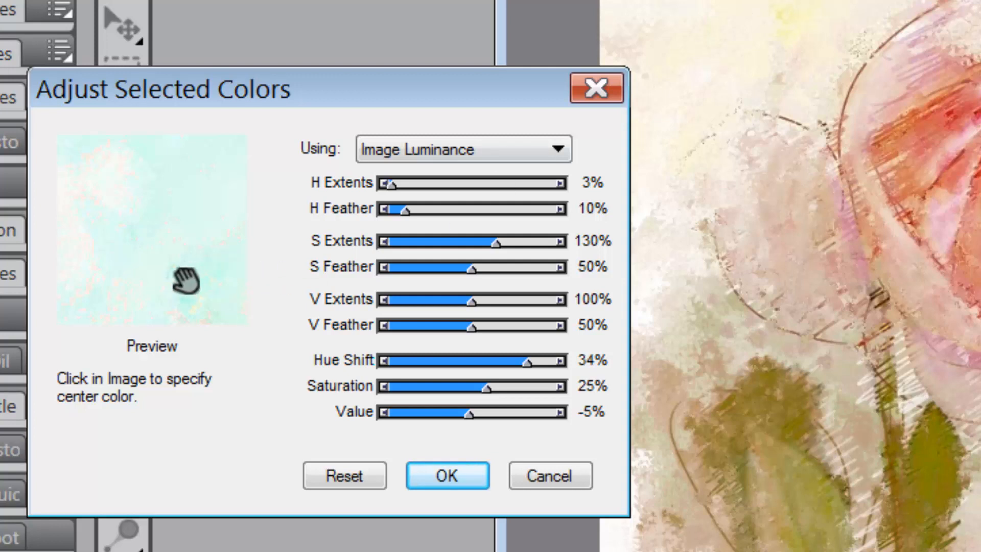
{"action": "left_click_drag", "start_coordinate": [186, 280], "coordinate": [228, 300]}
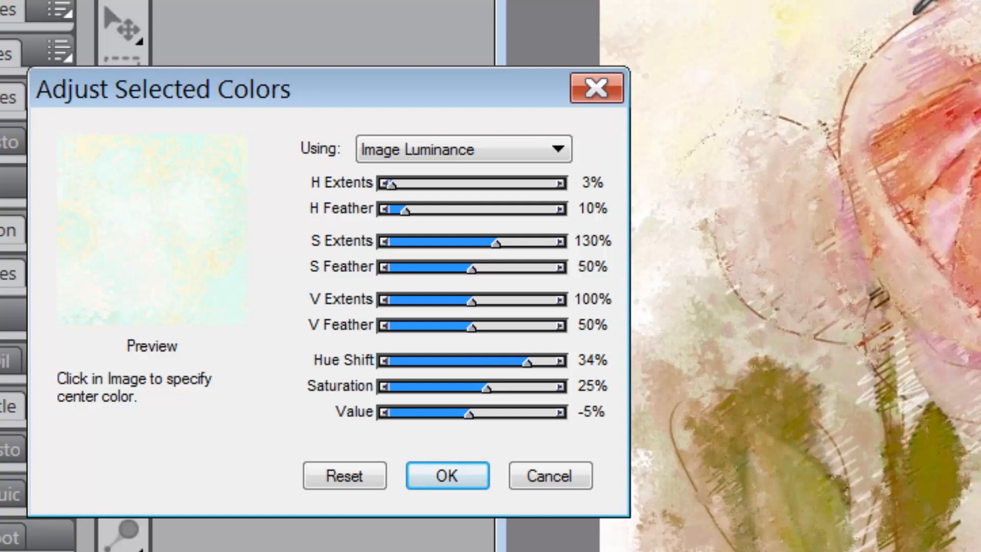
Step: Sample different pale background areas of the painting as the center color and compare them in the preview
{"action": "left_click", "coordinate": [908, 29]}
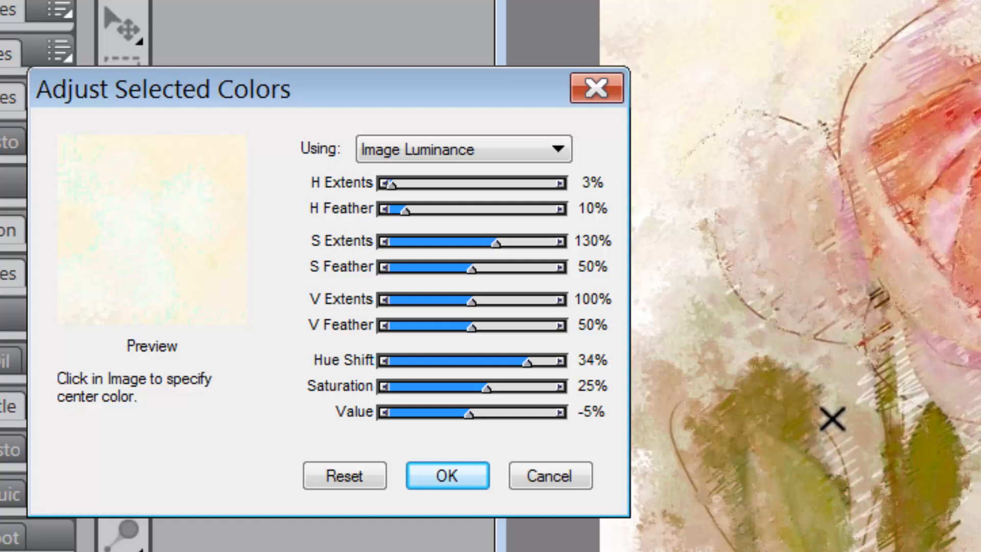
{"action": "mouse_move", "coordinate": [191, 293]}
{"action": "left_mouse_down"}
{"action": "mouse_move", "coordinate": [223, 276]}
{"action": "mouse_move", "coordinate": [185, 292]}
{"action": "left_mouse_up"}
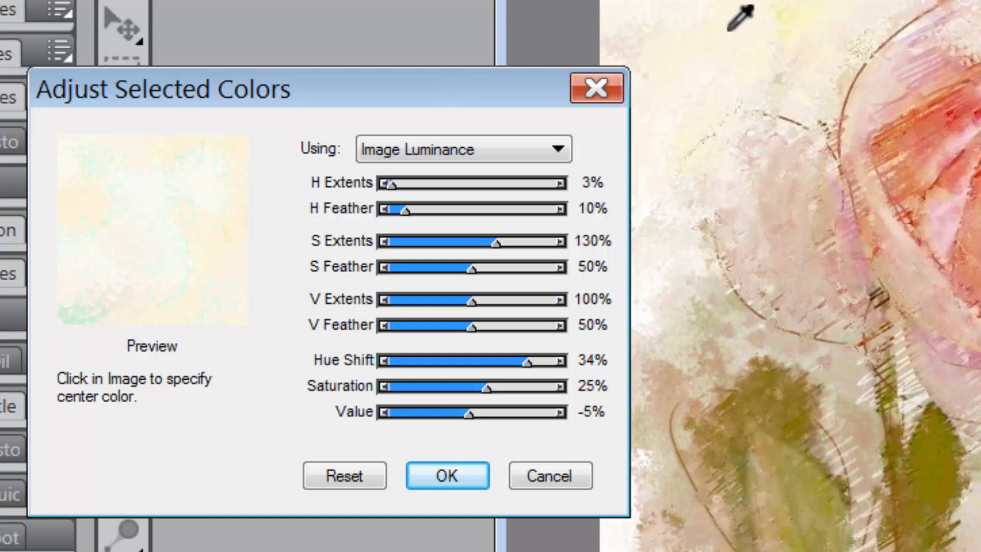
{"action": "left_click", "coordinate": [677, 77]}
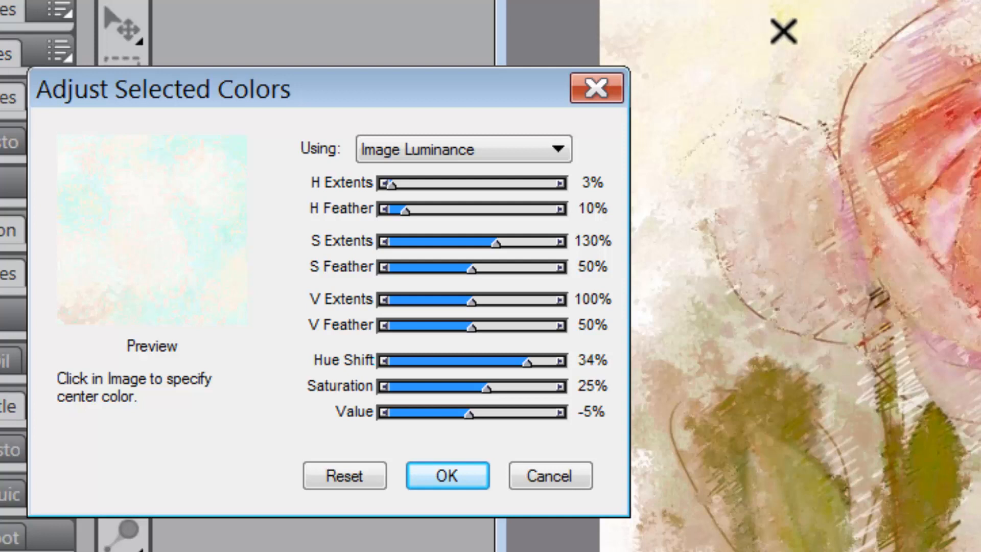
Step: Sample pale background areas near the rose as the center color and apply Adjust Selected Colors to Layer 1
{"action": "left_click", "coordinate": [779, 34]}
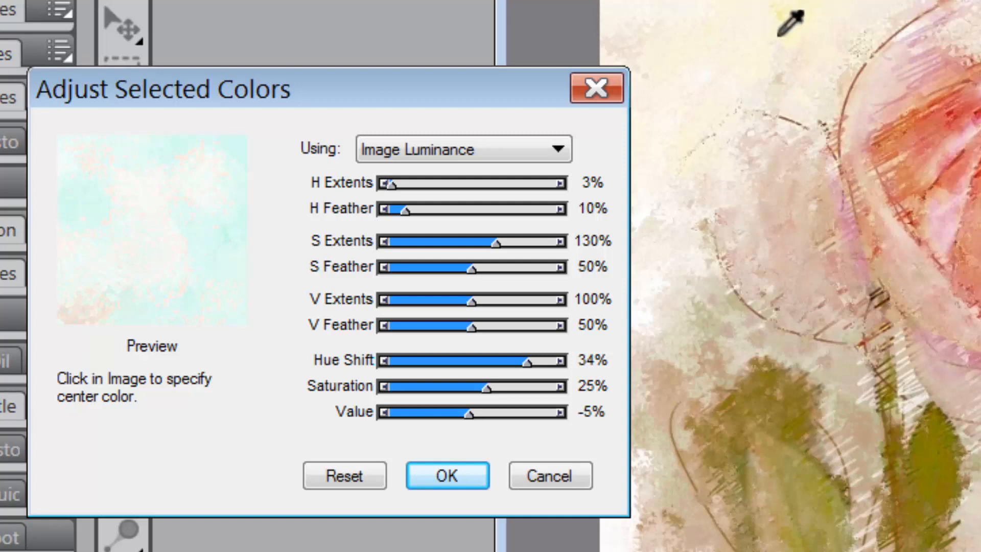
{"action": "left_click", "coordinate": [770, 76]}
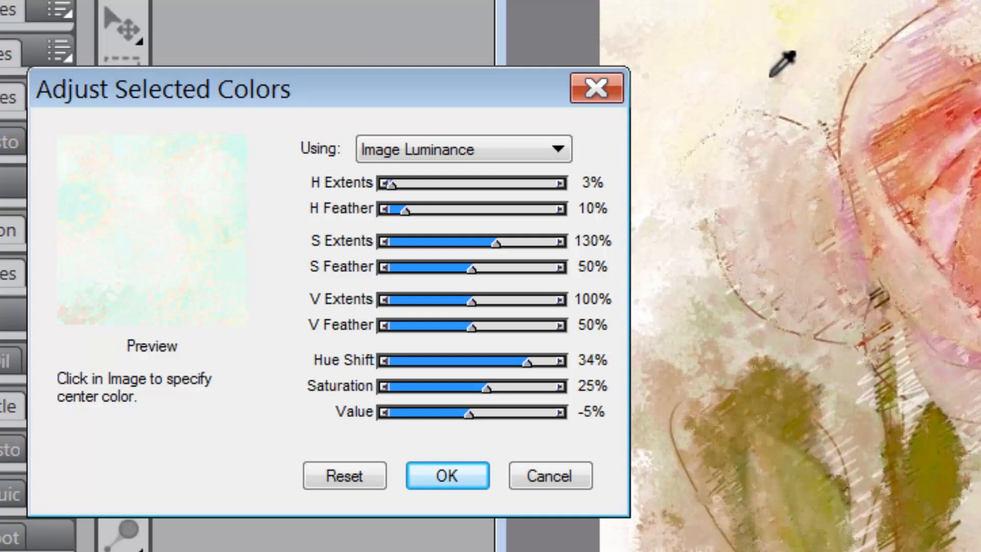
{"action": "left_click_drag", "start_coordinate": [769, 76], "coordinate": [727, 118]}
{"action": "left_click", "coordinate": [736, 117]}
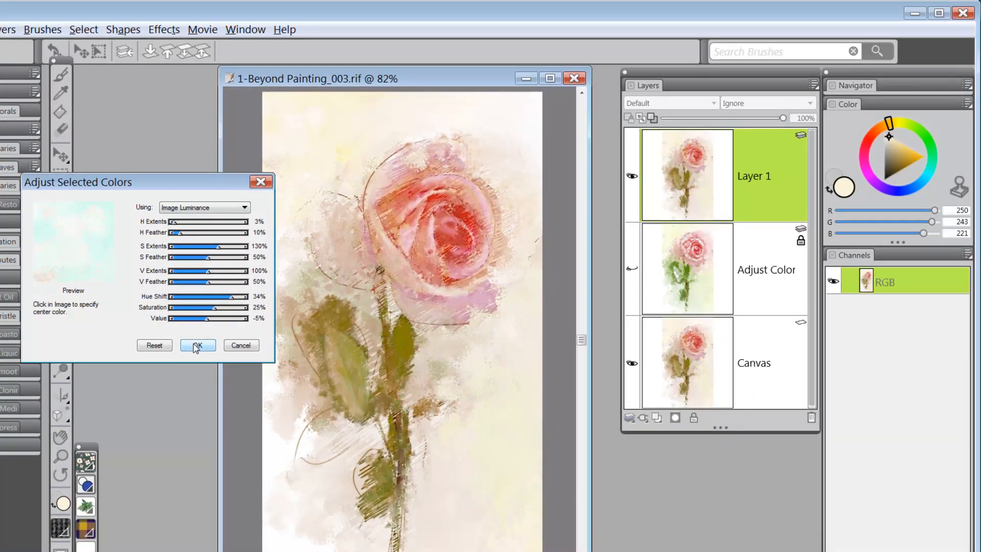
{"action": "left_click", "coordinate": [197, 345]}
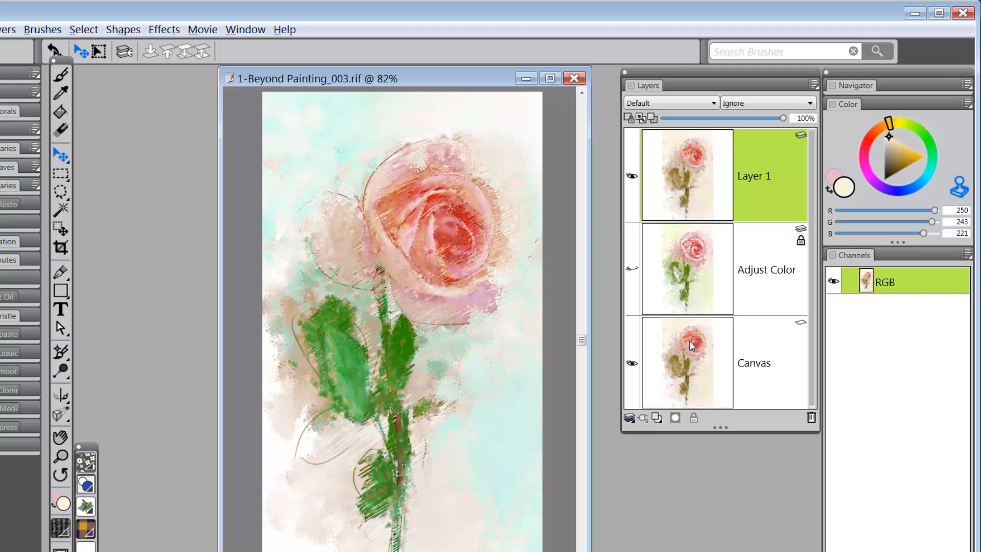
Step: Add a layer mask to Layer 1 and set up the brush with black as the painting color
{"action": "left_click", "coordinate": [759, 340]}
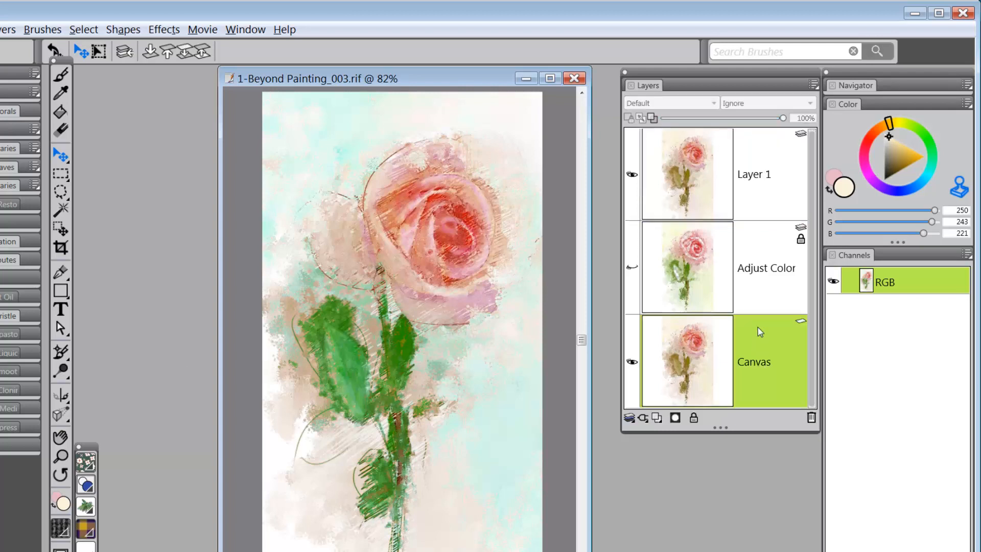
{"action": "left_click", "coordinate": [756, 176]}
{"action": "left_click", "coordinate": [675, 418]}
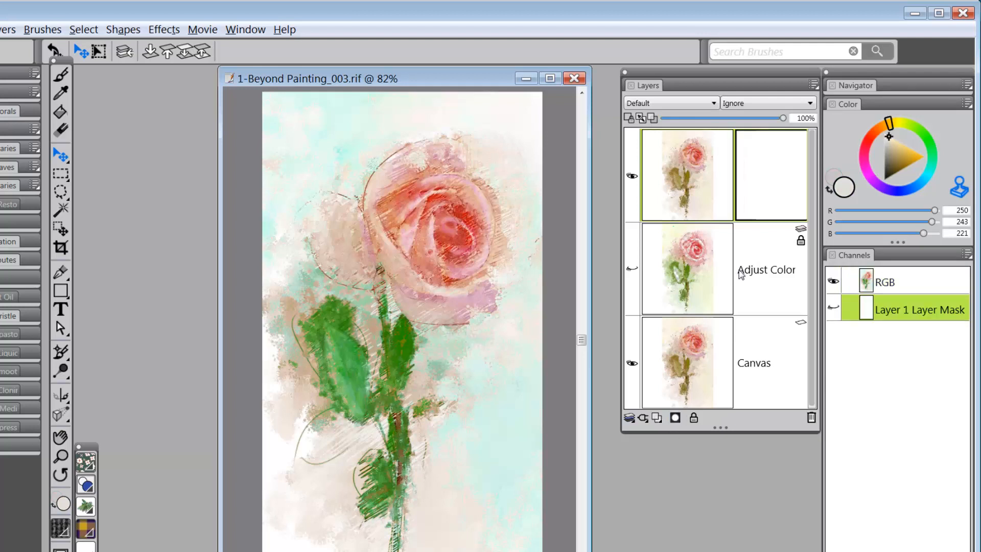
{"action": "left_click", "coordinate": [67, 78]}
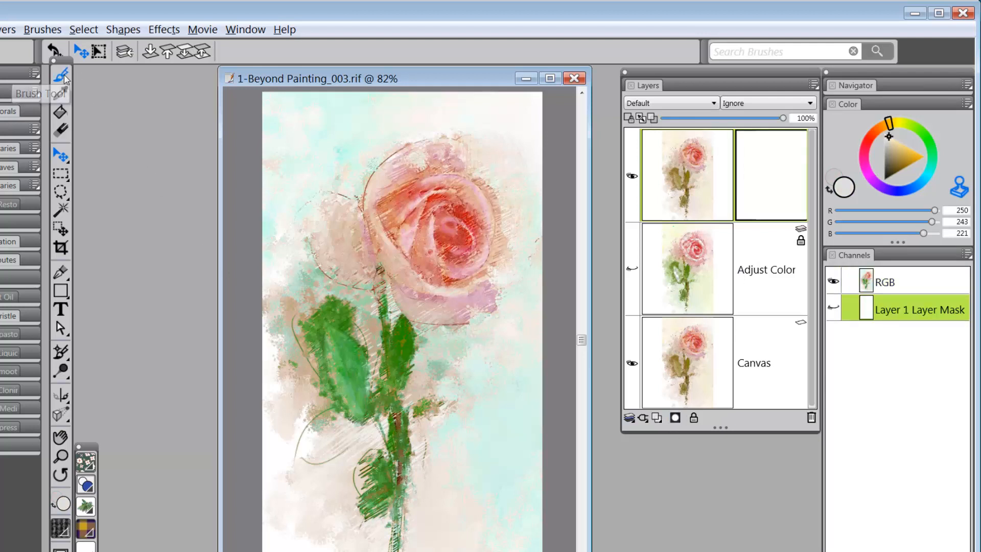
{"action": "left_click", "coordinate": [885, 178]}
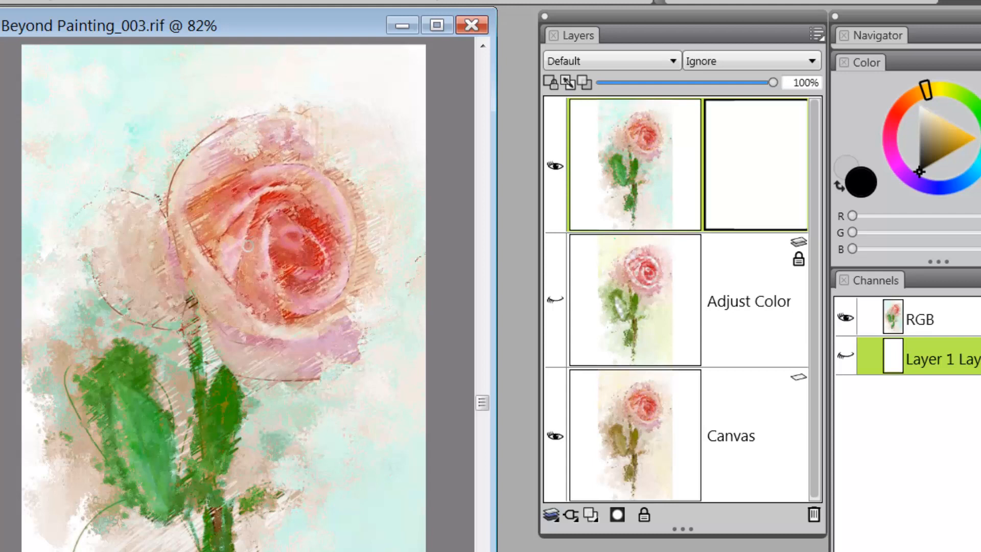
Step: Paint black on Layer 1's mask over the rose bloom, stem and adjoining small leaves, resizing the brush to fit
{"action": "left_click_drag", "start_coordinate": [263, 239], "coordinate": [280, 243], "text": "ctrl+alt"}
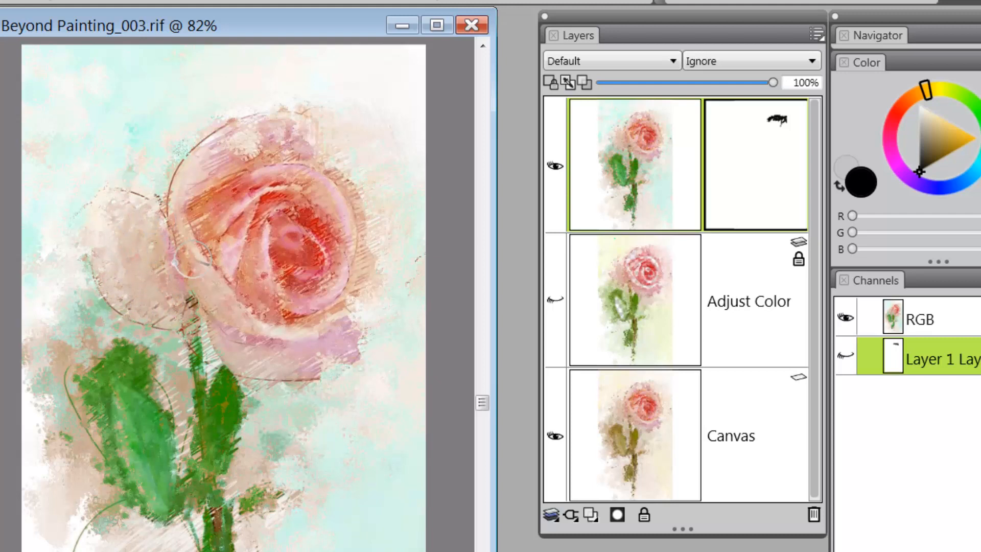
{"action": "mouse_move", "coordinate": [193, 259]}
{"action": "left_mouse_down"}
{"action": "mouse_move", "coordinate": [166, 298]}
{"action": "mouse_move", "coordinate": [173, 266]}
{"action": "left_mouse_up"}
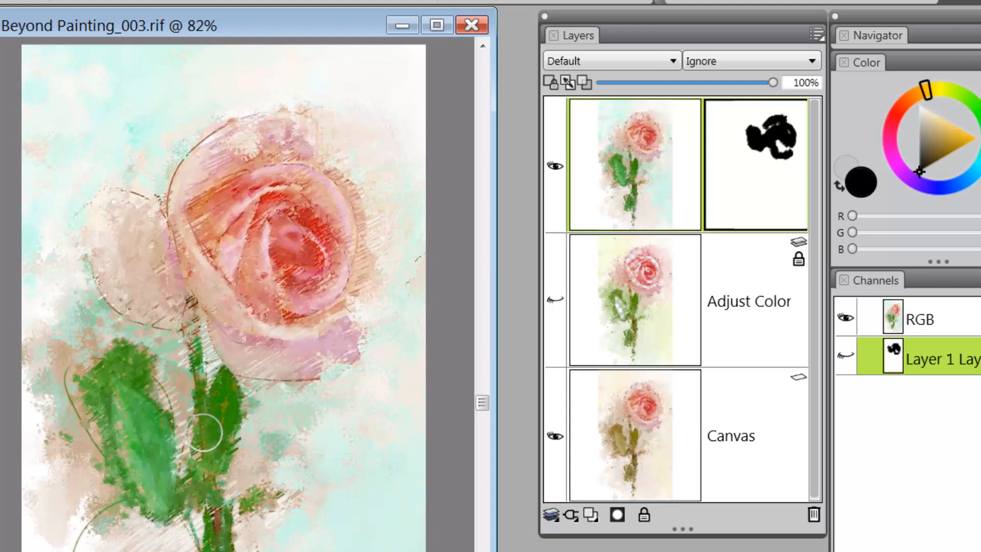
{"action": "left_click_drag", "start_coordinate": [265, 304], "coordinate": [270, 304], "text": "ctrl+alt"}
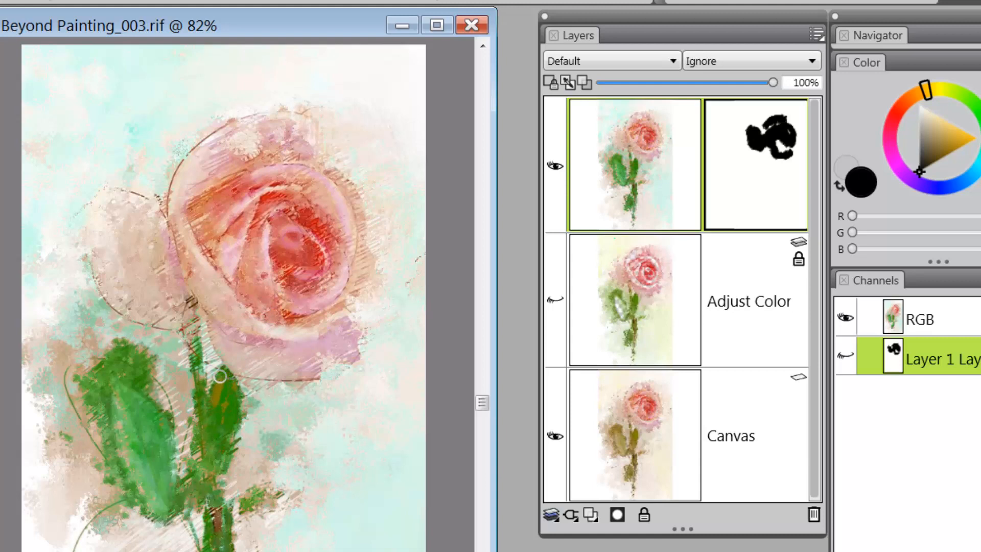
{"action": "mouse_move", "coordinate": [219, 376]}
{"action": "left_mouse_down"}
{"action": "mouse_move", "coordinate": [232, 383]}
{"action": "mouse_move", "coordinate": [227, 412]}
{"action": "mouse_move", "coordinate": [221, 390]}
{"action": "mouse_move", "coordinate": [219, 409]}
{"action": "mouse_move", "coordinate": [210, 397]}
{"action": "mouse_move", "coordinate": [220, 457]}
{"action": "mouse_move", "coordinate": [229, 372]}
{"action": "mouse_move", "coordinate": [242, 425]}
{"action": "mouse_move", "coordinate": [229, 465]}
{"action": "mouse_move", "coordinate": [206, 432]}
{"action": "mouse_move", "coordinate": [202, 358]}
{"action": "mouse_move", "coordinate": [214, 550]}
{"action": "left_mouse_up"}
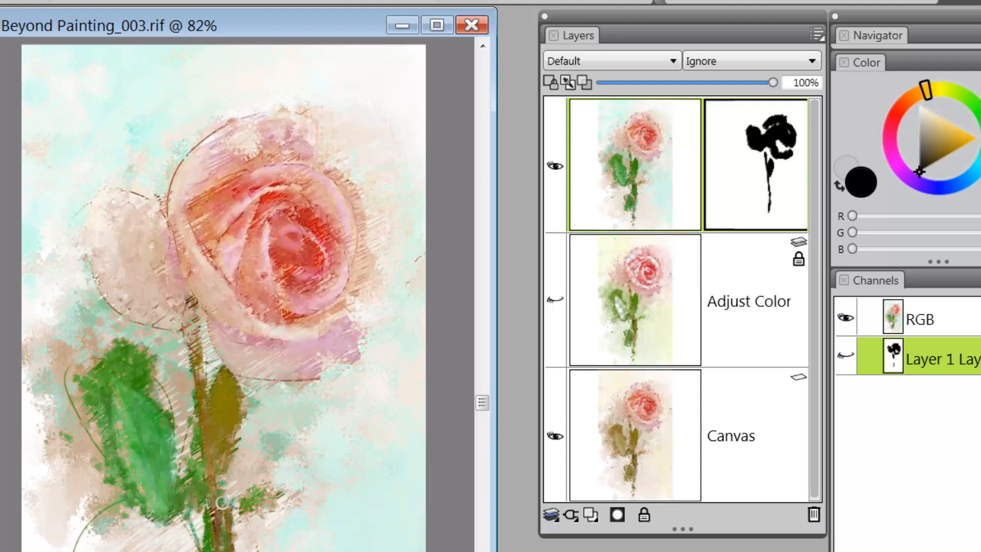
{"action": "mouse_move", "coordinate": [254, 496]}
{"action": "left_mouse_down"}
{"action": "mouse_move", "coordinate": [283, 499]}
{"action": "mouse_move", "coordinate": [274, 509]}
{"action": "left_mouse_up"}
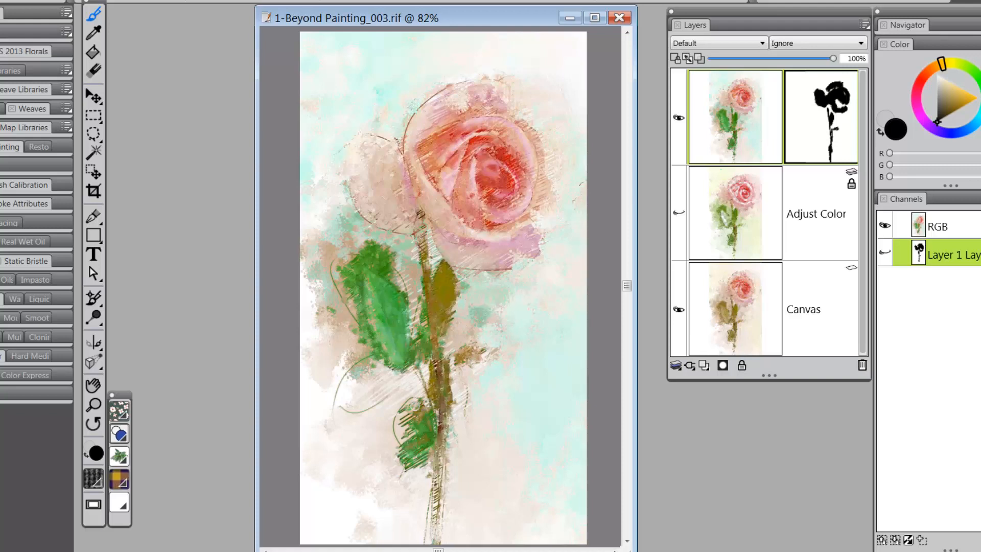
Step: Paint black on the mask over the lower leaf and the inner blade of the large leaf
{"action": "mouse_move", "coordinate": [433, 410]}
{"action": "left_mouse_down"}
{"action": "mouse_move", "coordinate": [425, 424]}
{"action": "mouse_move", "coordinate": [440, 434]}
{"action": "mouse_move", "coordinate": [419, 420]}
{"action": "mouse_move", "coordinate": [412, 425]}
{"action": "mouse_move", "coordinate": [434, 432]}
{"action": "mouse_move", "coordinate": [424, 450]}
{"action": "mouse_move", "coordinate": [406, 453]}
{"action": "mouse_move", "coordinate": [426, 459]}
{"action": "mouse_move", "coordinate": [451, 441]}
{"action": "left_mouse_up"}
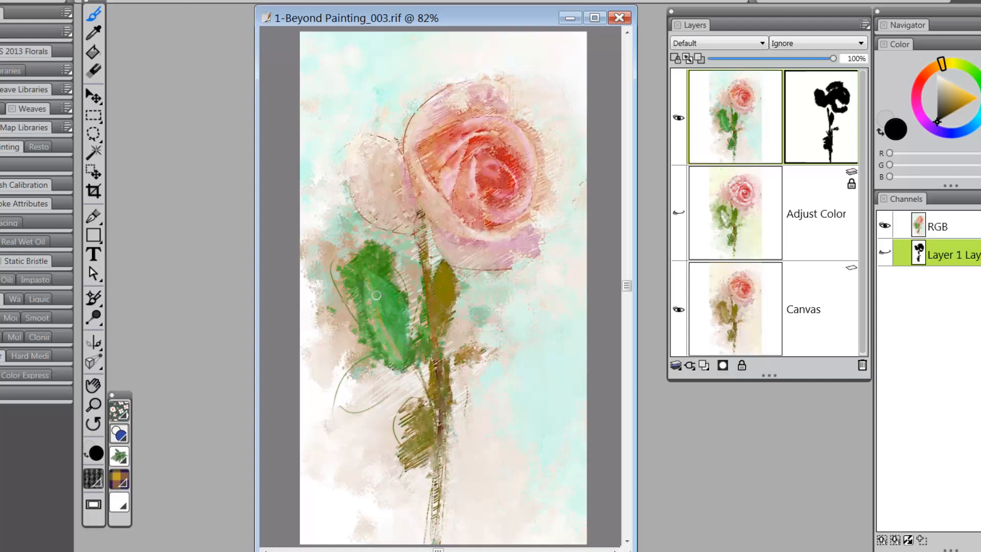
{"action": "left_click_drag", "start_coordinate": [379, 309], "coordinate": [365, 276]}
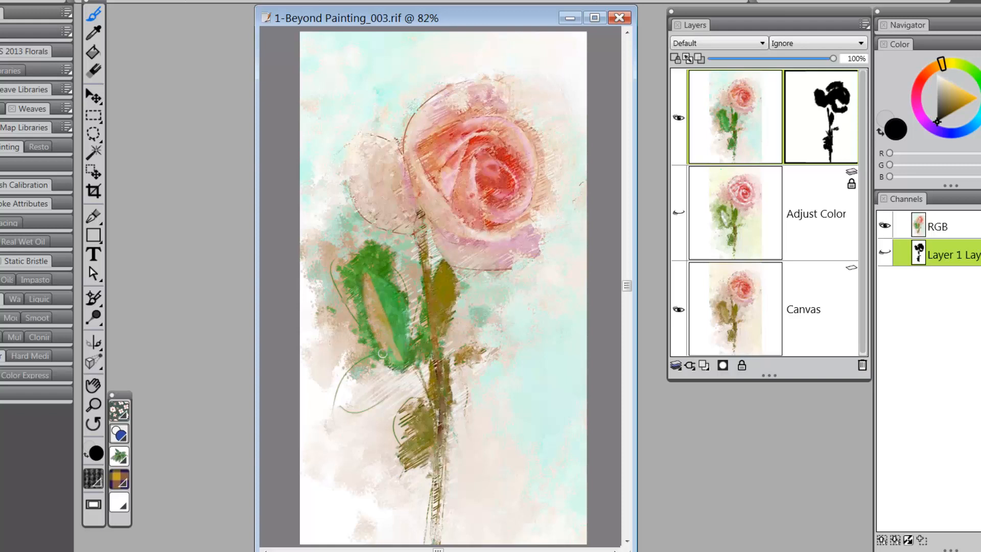
{"action": "mouse_move", "coordinate": [392, 343]}
{"action": "left_mouse_down"}
{"action": "mouse_move", "coordinate": [406, 320]}
{"action": "mouse_move", "coordinate": [391, 292]}
{"action": "mouse_move", "coordinate": [403, 295]}
{"action": "mouse_move", "coordinate": [365, 270]}
{"action": "mouse_move", "coordinate": [388, 287]}
{"action": "mouse_move", "coordinate": [375, 280]}
{"action": "mouse_move", "coordinate": [401, 339]}
{"action": "mouse_move", "coordinate": [371, 271]}
{"action": "mouse_move", "coordinate": [406, 358]}
{"action": "left_mouse_up"}
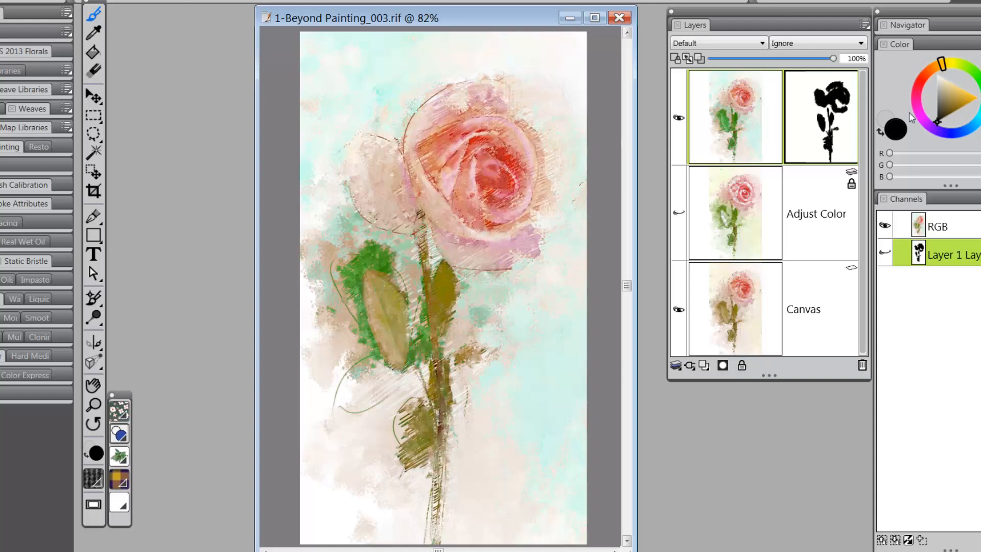
Step: Paint the mask with medium gray (RGB 108) around the large leaf's outer foliage to partly restore its original color
{"action": "left_click", "coordinate": [940, 101]}
{"action": "left_click_drag", "start_coordinate": [940, 102], "coordinate": [937, 102]}
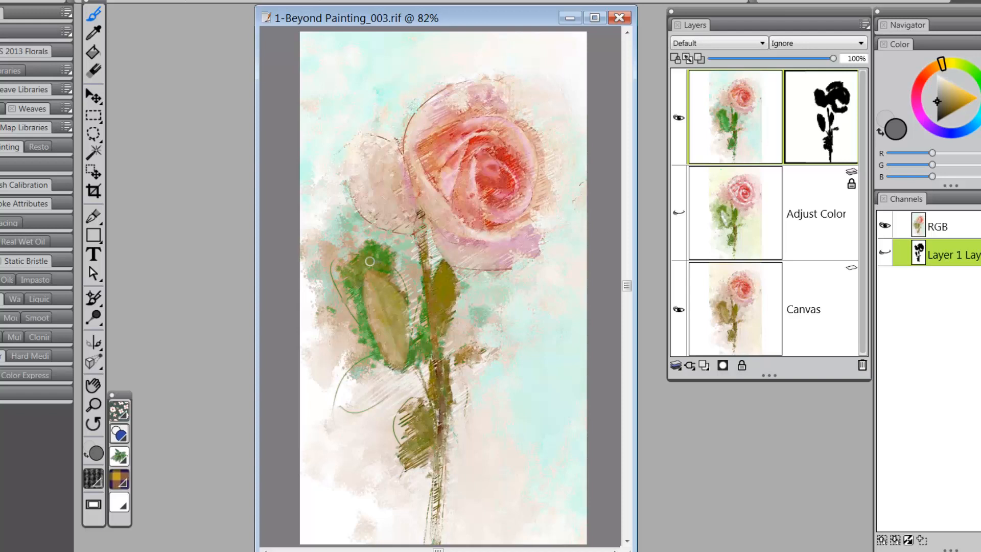
{"action": "mouse_move", "coordinate": [372, 255]}
{"action": "left_mouse_down"}
{"action": "mouse_move", "coordinate": [388, 266]}
{"action": "mouse_move", "coordinate": [386, 250]}
{"action": "mouse_move", "coordinate": [361, 249]}
{"action": "mouse_move", "coordinate": [356, 284]}
{"action": "left_mouse_up"}
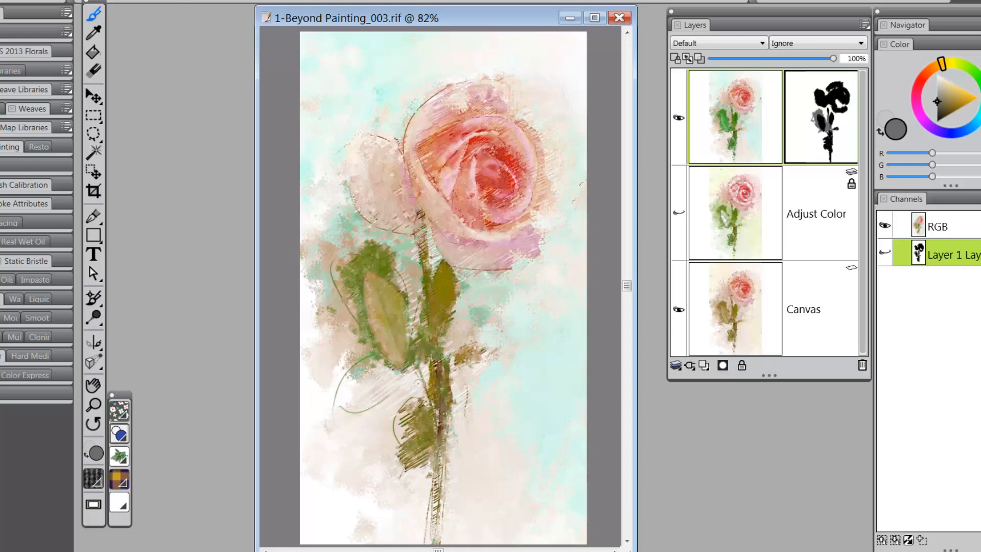
{"action": "key", "text": "ctrl+minus"}
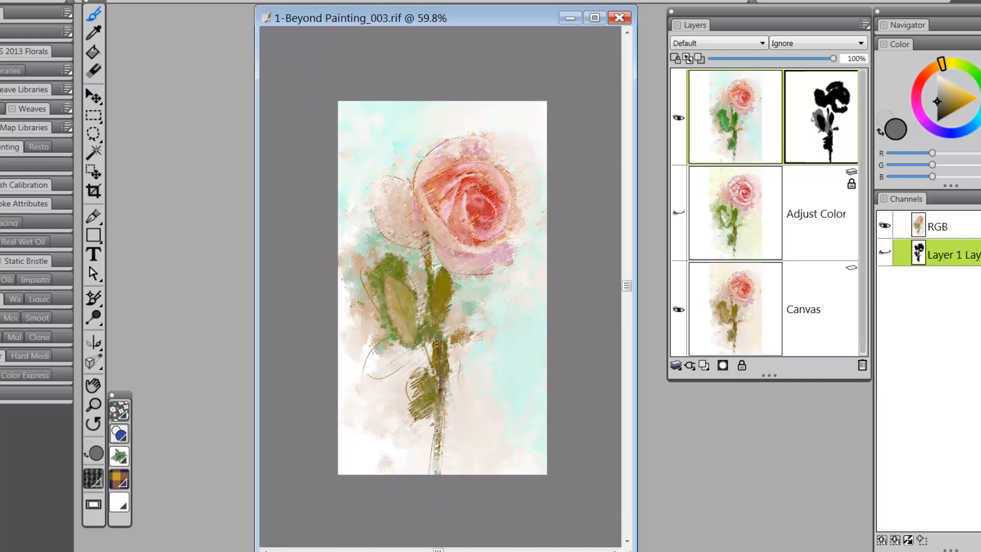
{"action": "key", "text": "ctrl+plus"}
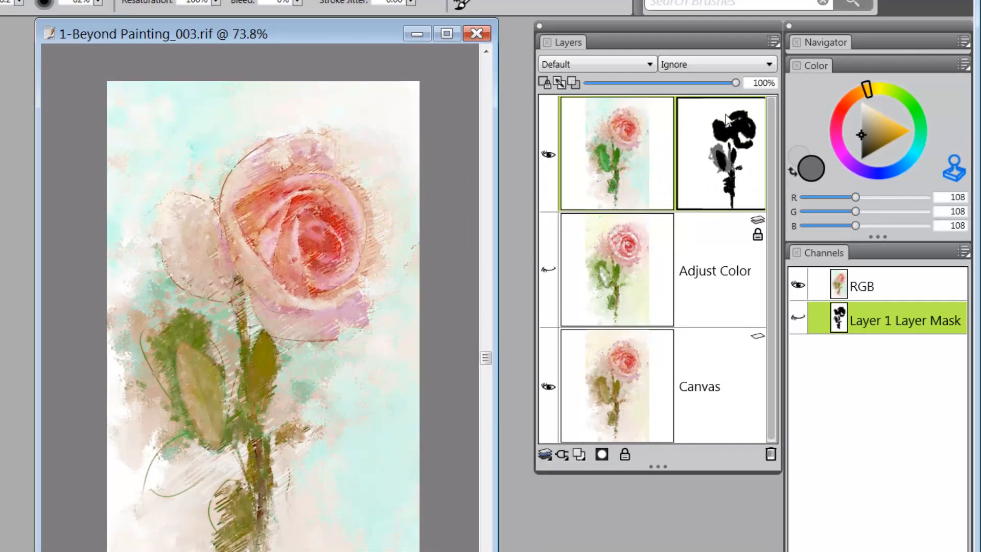
Step: Apply the layer mask to Layer 1 and save the painting
{"action": "right_click", "coordinate": [691, 156]}
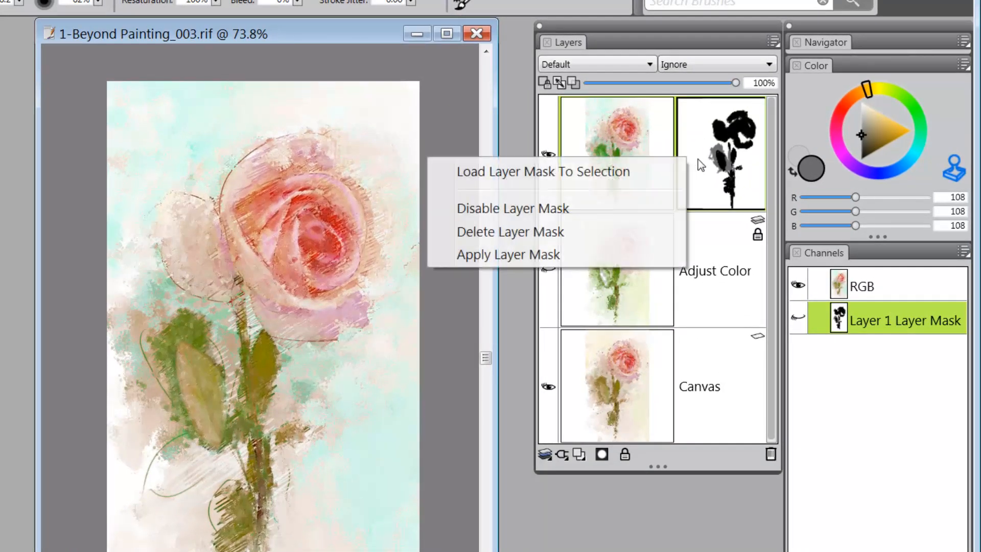
{"action": "left_click", "coordinate": [551, 255]}
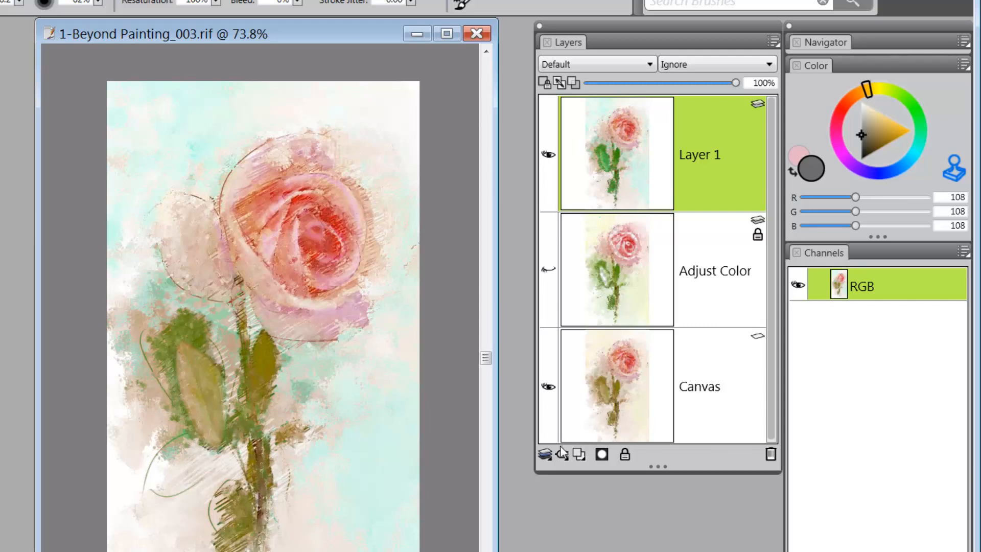
{"action": "left_click", "coordinate": [544, 454]}
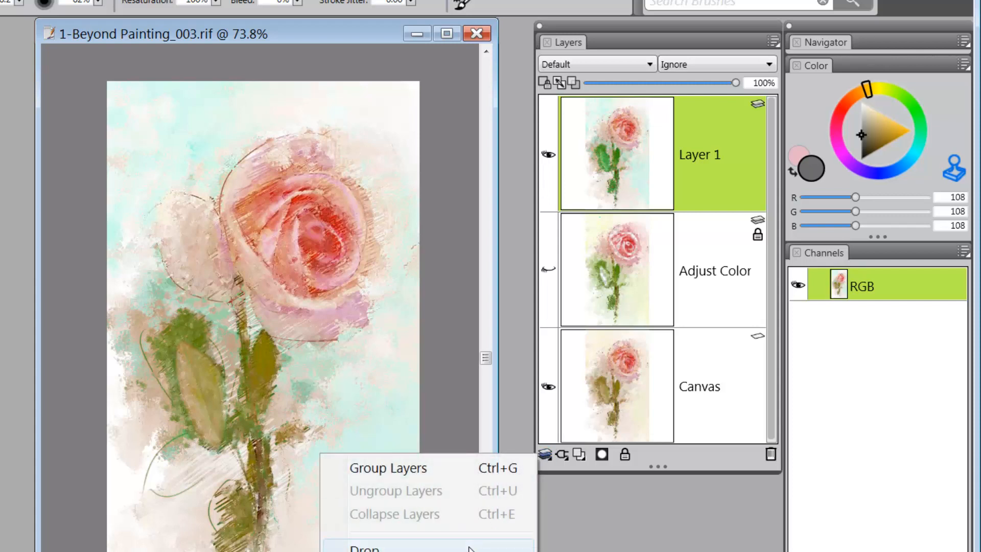
{"action": "left_click", "coordinate": [725, 170]}
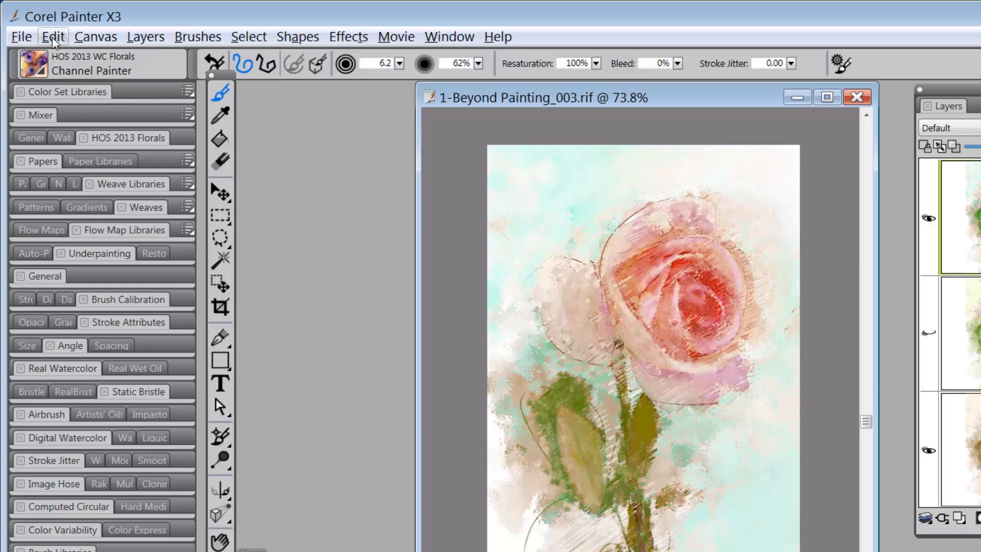
{"action": "left_click", "coordinate": [23, 38]}
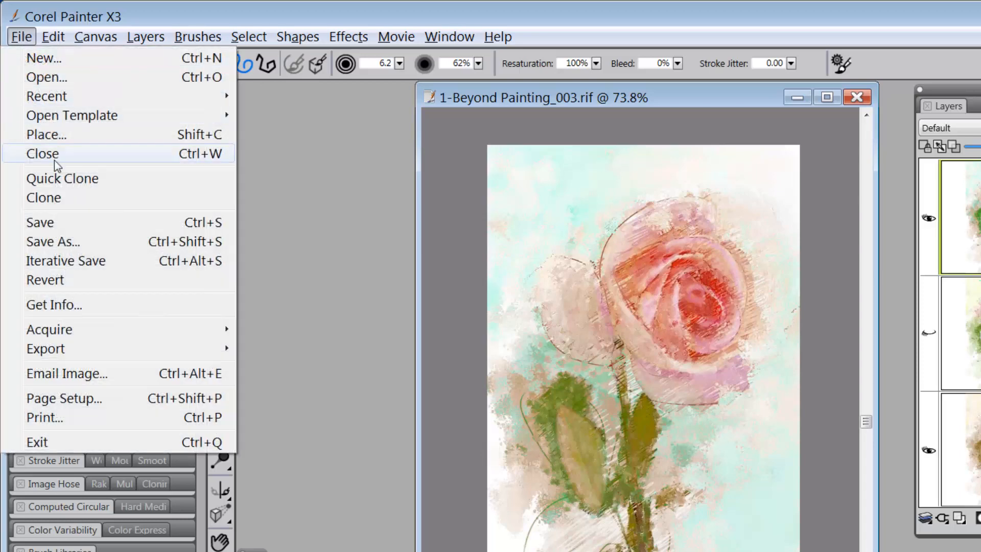
{"action": "left_click", "coordinate": [51, 223]}
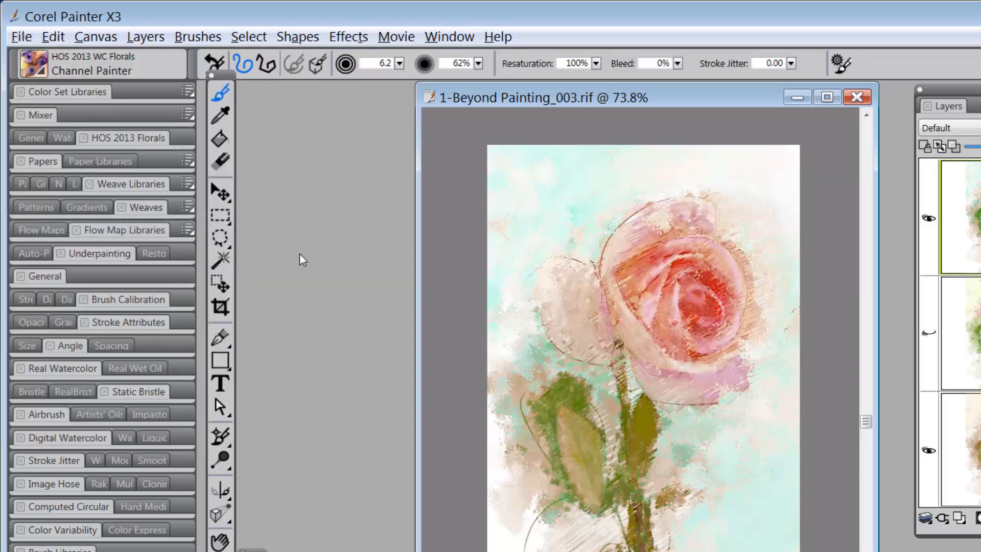
Step: Drop Layer 1 onto the canvas
{"action": "left_click", "coordinate": [930, 220]}
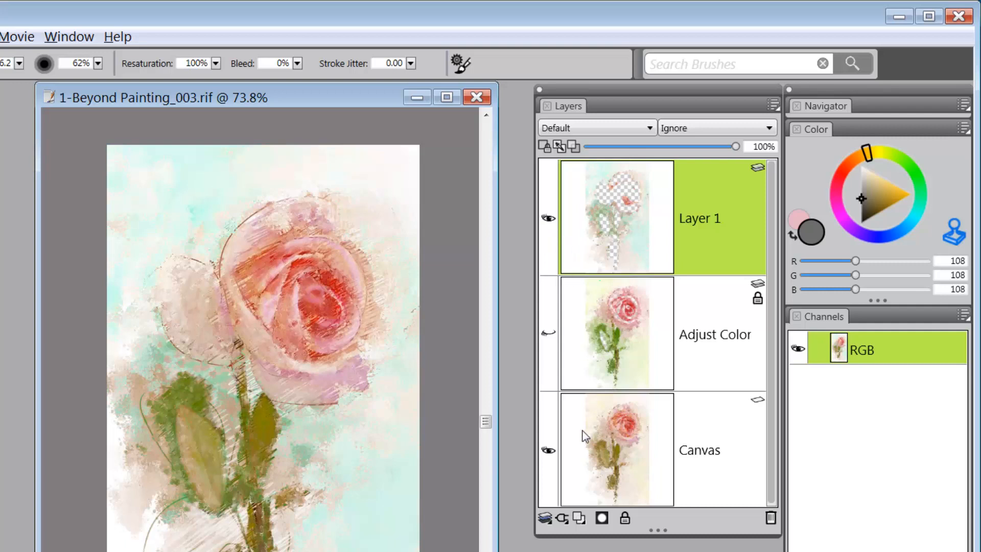
{"action": "left_click", "coordinate": [546, 518]}
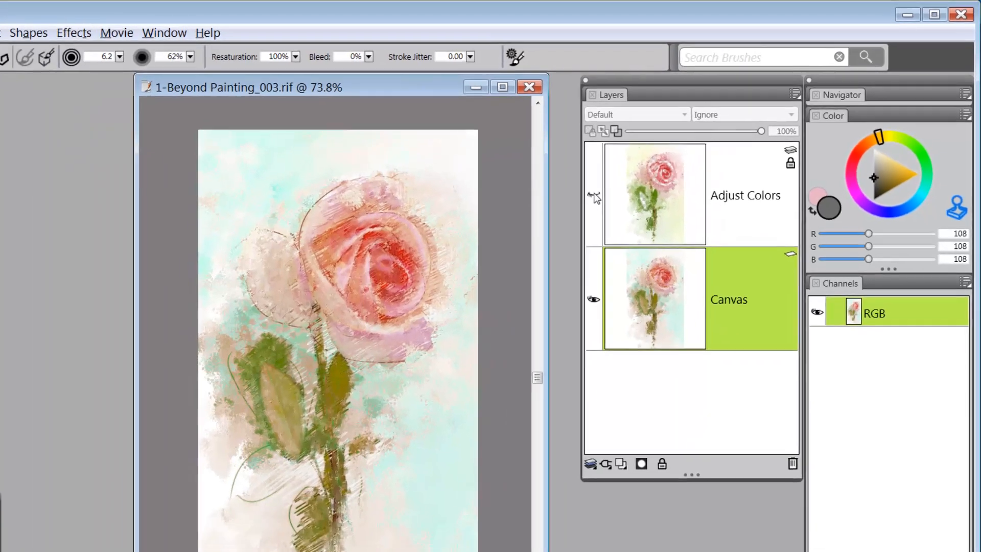
Step: Toggle the Adjust Colors layer's visibility repeatedly to compare its color version with the canvas
{"action": "left_click", "coordinate": [594, 197]}
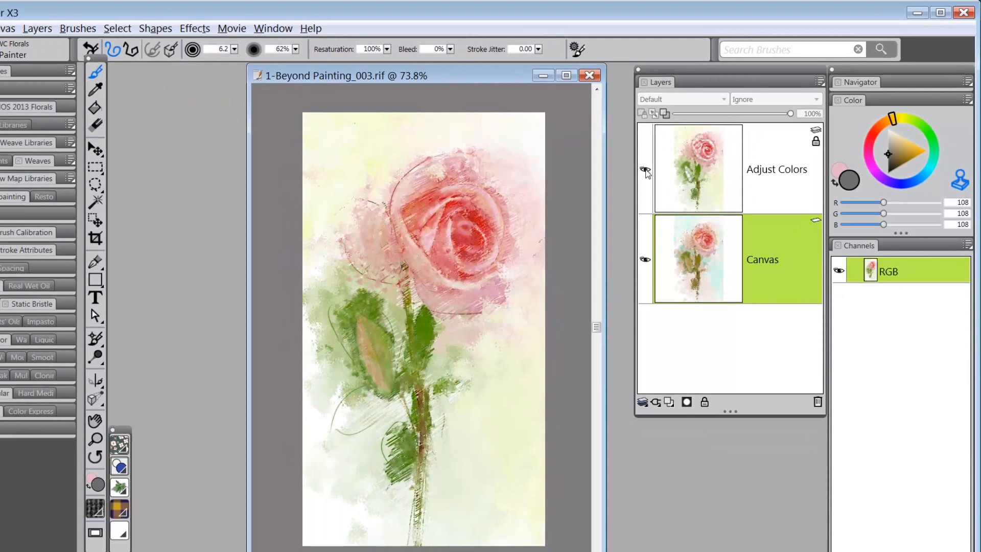
{"action": "left_click", "coordinate": [645, 172]}
{"action": "left_click", "coordinate": [645, 172]}
{"action": "left_click", "coordinate": [645, 171]}
{"action": "left_click", "coordinate": [645, 172]}
{"action": "left_click", "coordinate": [646, 172]}
{"action": "left_click", "coordinate": [645, 171]}
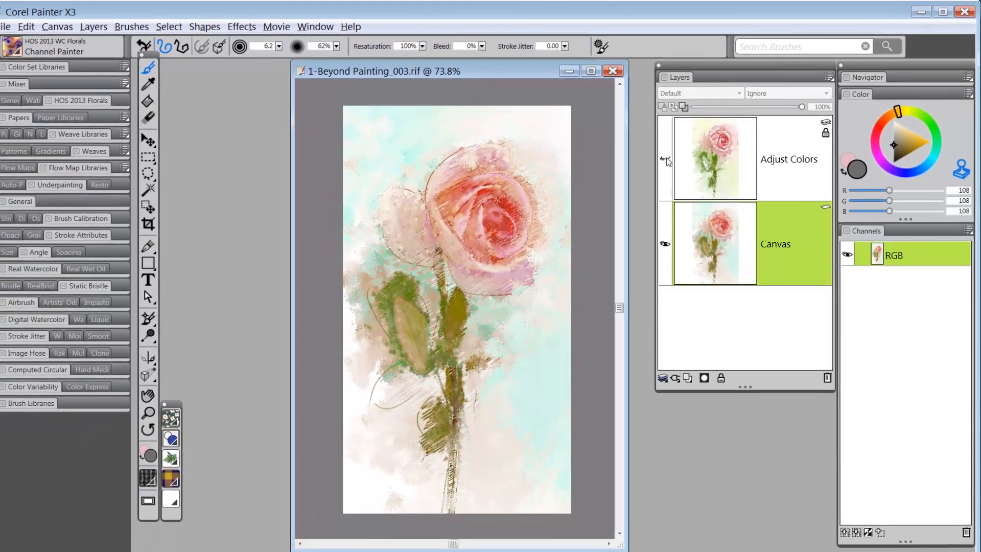
{"action": "left_click", "coordinate": [645, 172]}
{"action": "left_click", "coordinate": [669, 158]}
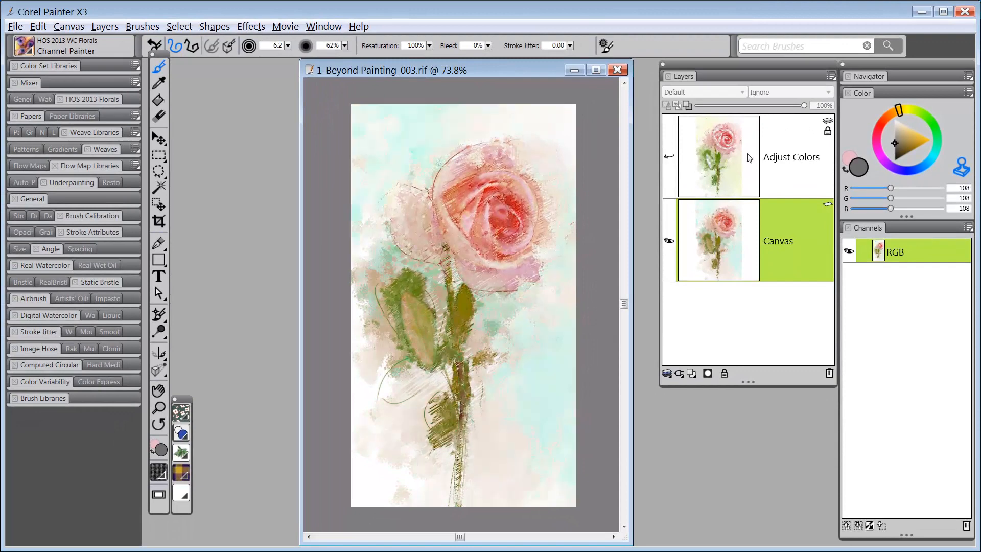
Step: Delete the Adjust Colors layer and save the painting as the next iteration, 1-Beyond Painting_004.rif
{"action": "left_click", "coordinate": [777, 153]}
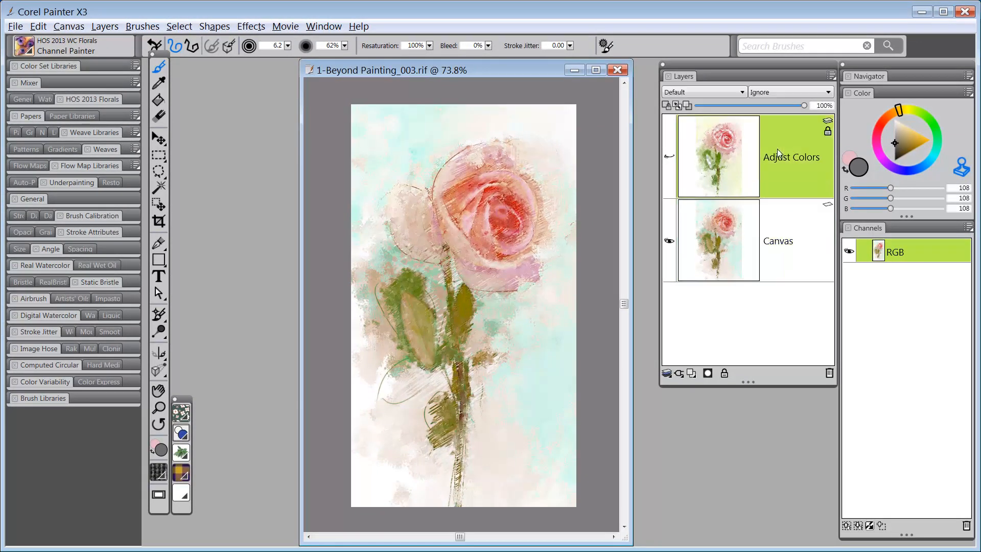
{"action": "left_click", "coordinate": [830, 373]}
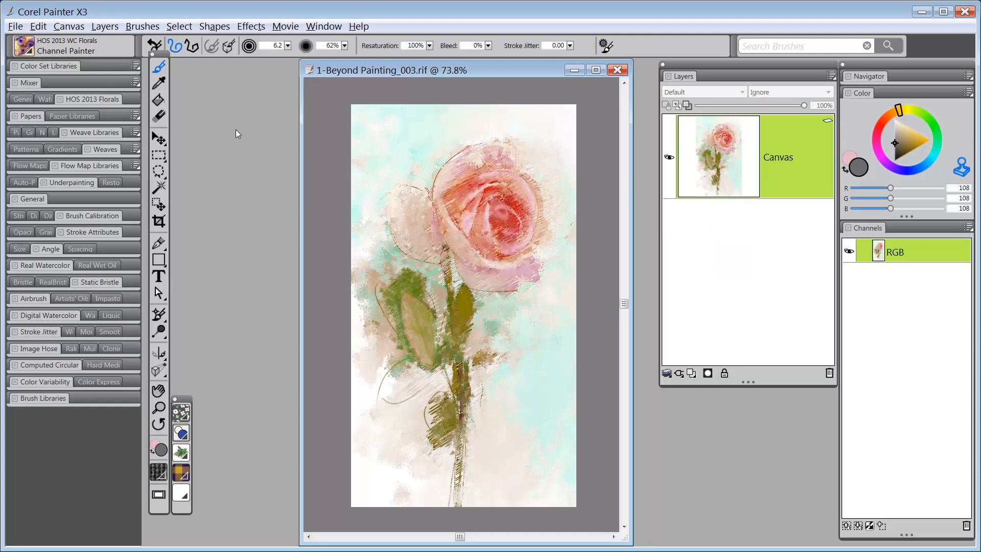
{"action": "left_click", "coordinate": [15, 27]}
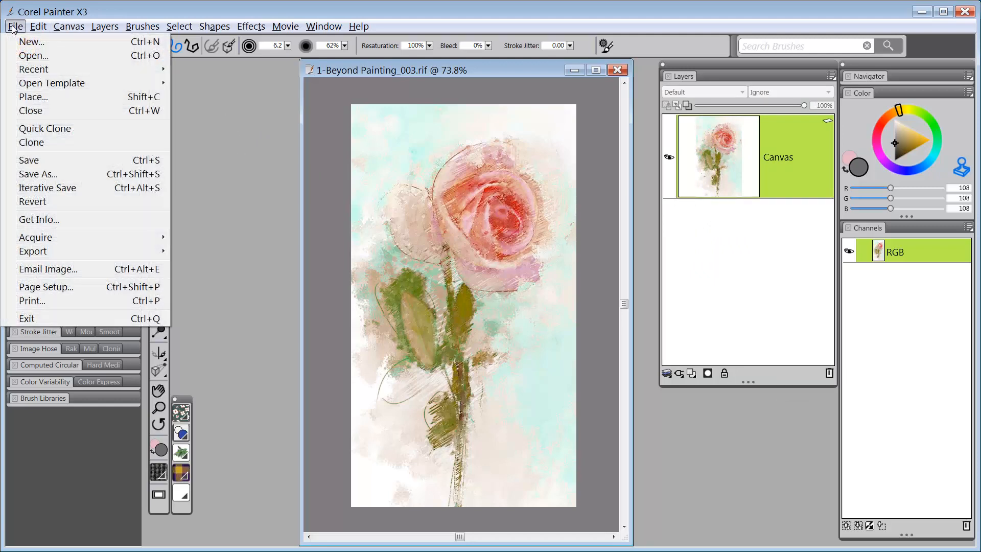
{"action": "left_click", "coordinate": [45, 189]}
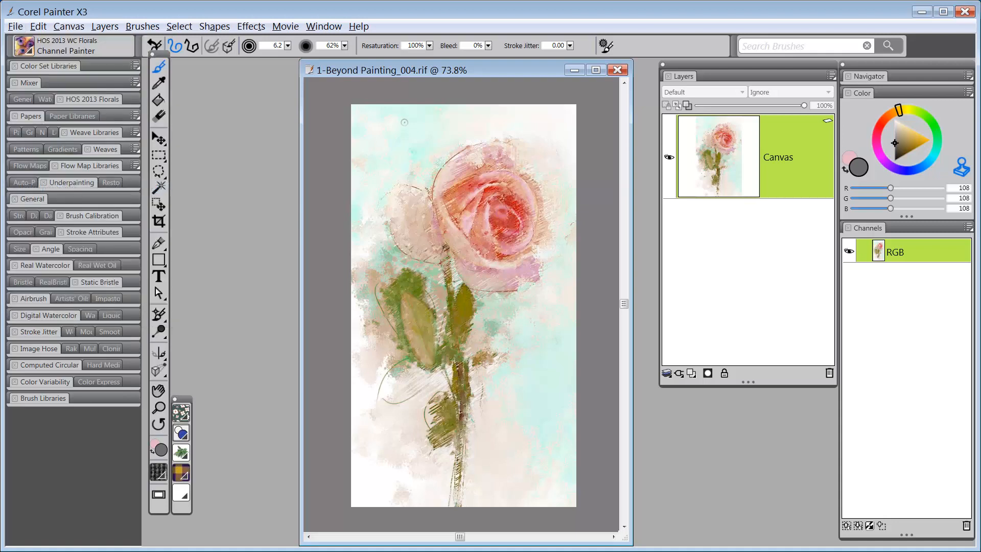